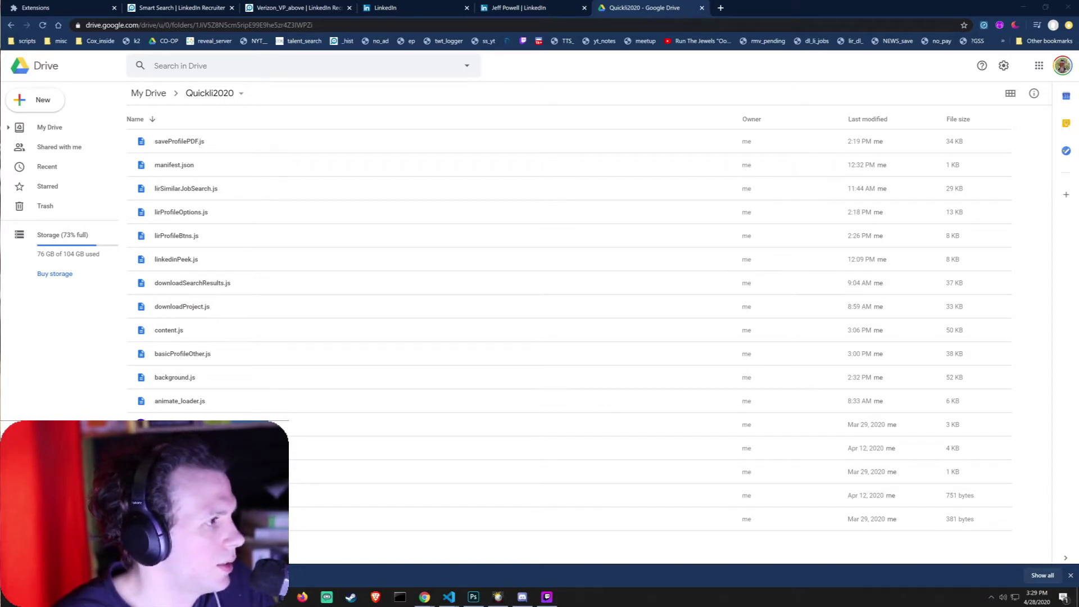
Step: Extract the downloaded Quickli2020 zip archive into a Quickli2020 folder inside Downloads, shortening the suggested folder name, and minimize the file window
{"action": "left_click_drag", "start_coordinate": [416, 219], "coordinate": [442, 147]}
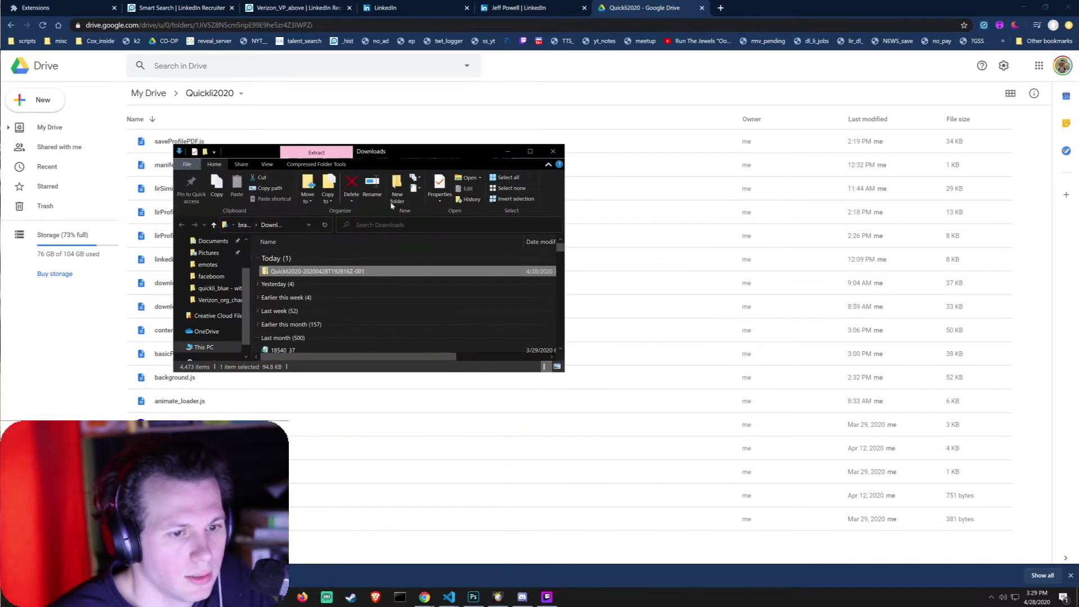
{"action": "right_click", "coordinate": [326, 272]}
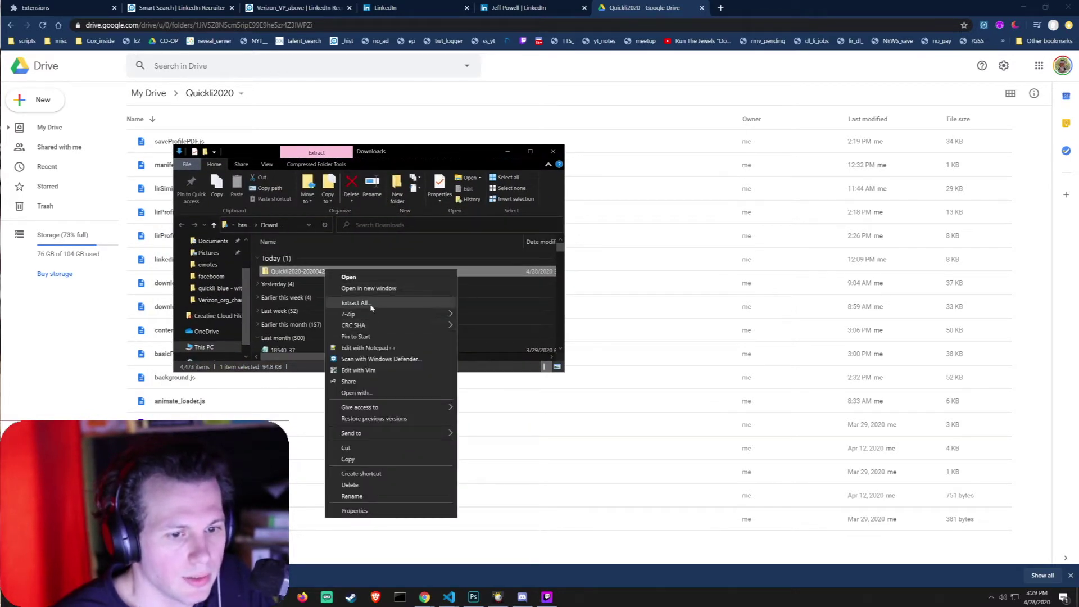
{"action": "left_click", "coordinate": [369, 303]}
{"action": "key", "text": "End"}
{"action": "key", "text": "ctrl+shift+Left"}
{"action": "key", "text": "ctrl+shift+Left"}
{"action": "key", "text": "ctrl+shift+Left"}
{"action": "type", "text": "="}
{"action": "key", "text": "BackSpace"}
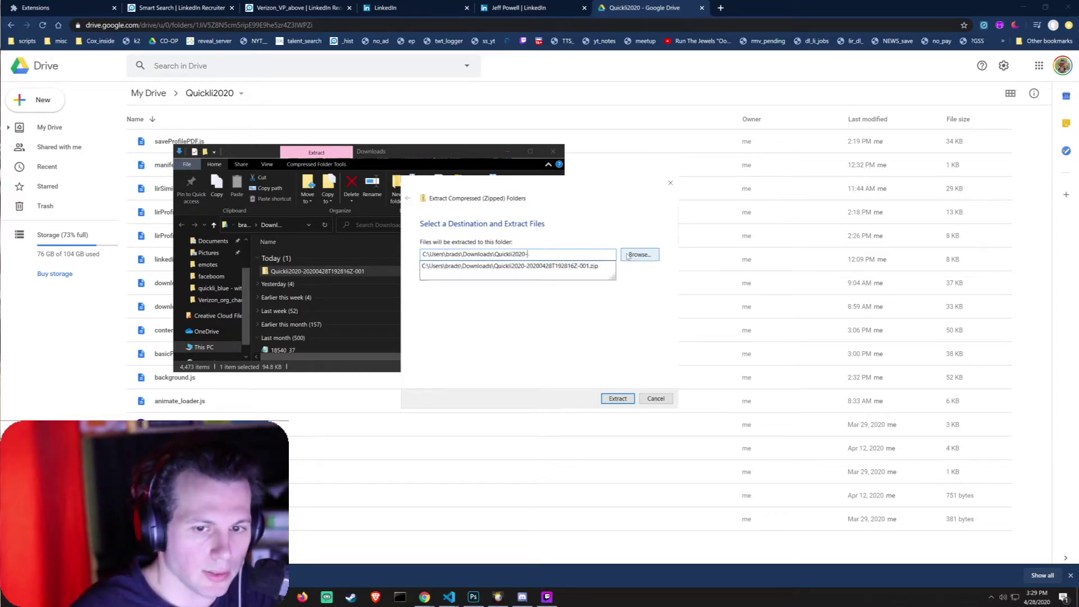
{"action": "left_click", "coordinate": [618, 399]}
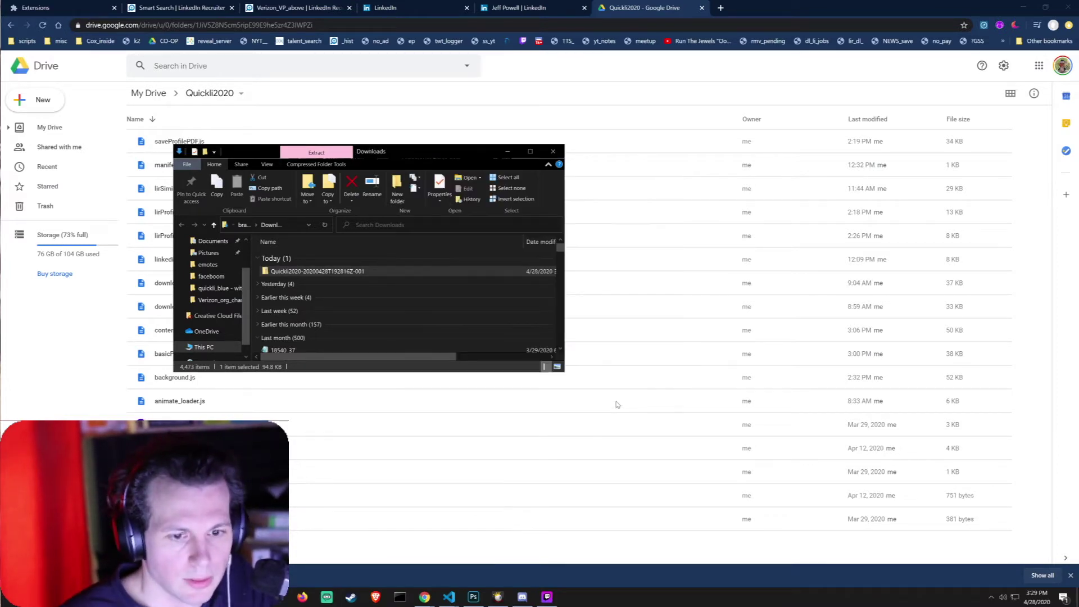
{"action": "left_click", "coordinate": [507, 151]}
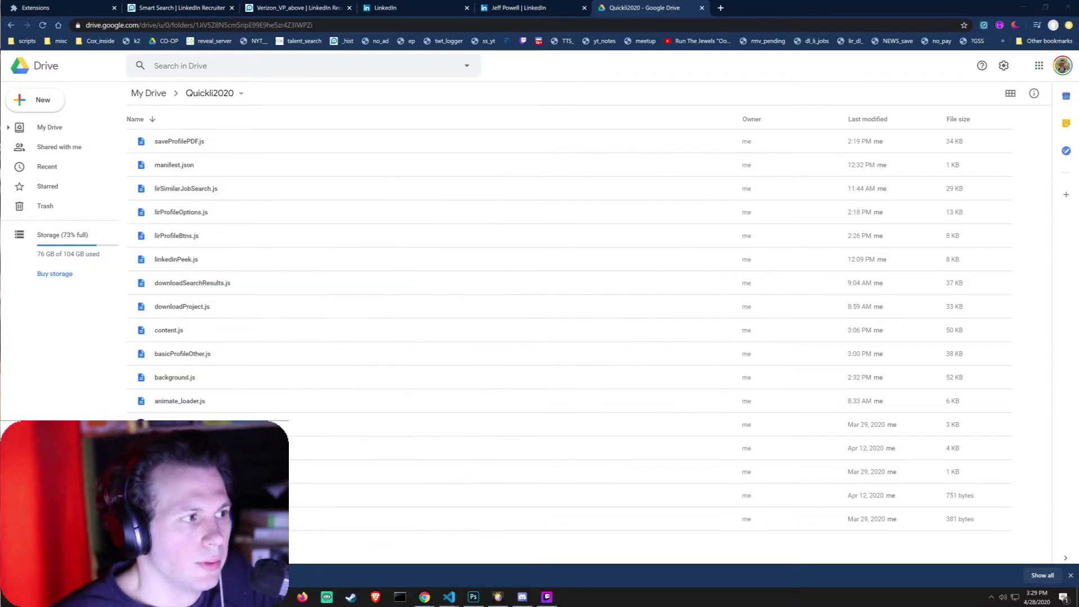
Step: Load the inner Quickli2020 folder from Downloads\Quickli2020 as an unpacked Chrome extension
{"action": "left_click", "coordinate": [63, 7]}
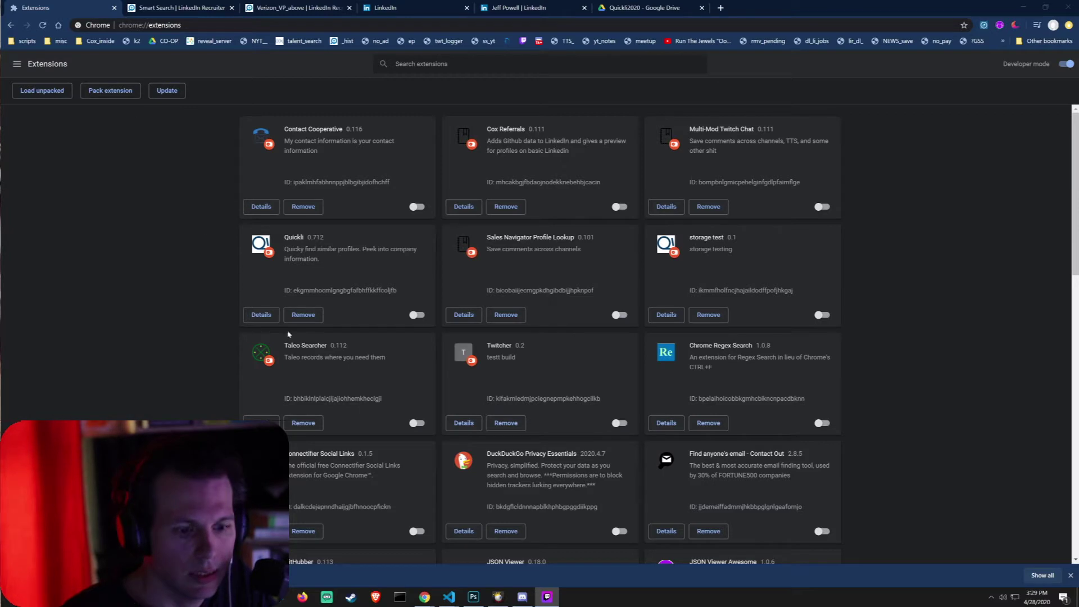
{"action": "left_click", "coordinate": [34, 93]}
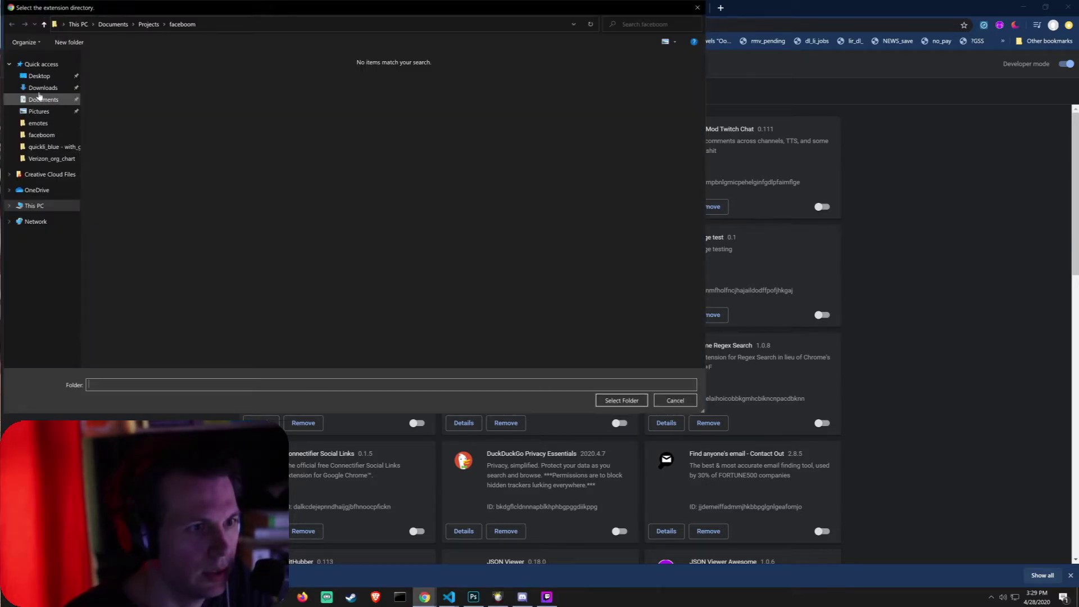
{"action": "left_click", "coordinate": [43, 88]}
{"action": "double_click", "coordinate": [119, 73]}
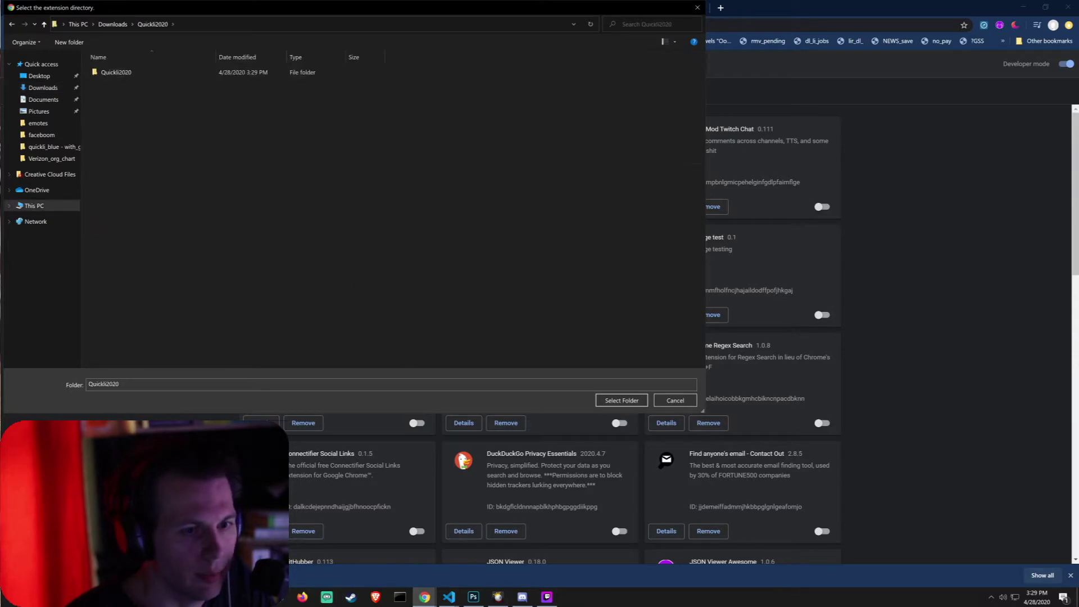
{"action": "double_click", "coordinate": [118, 72]}
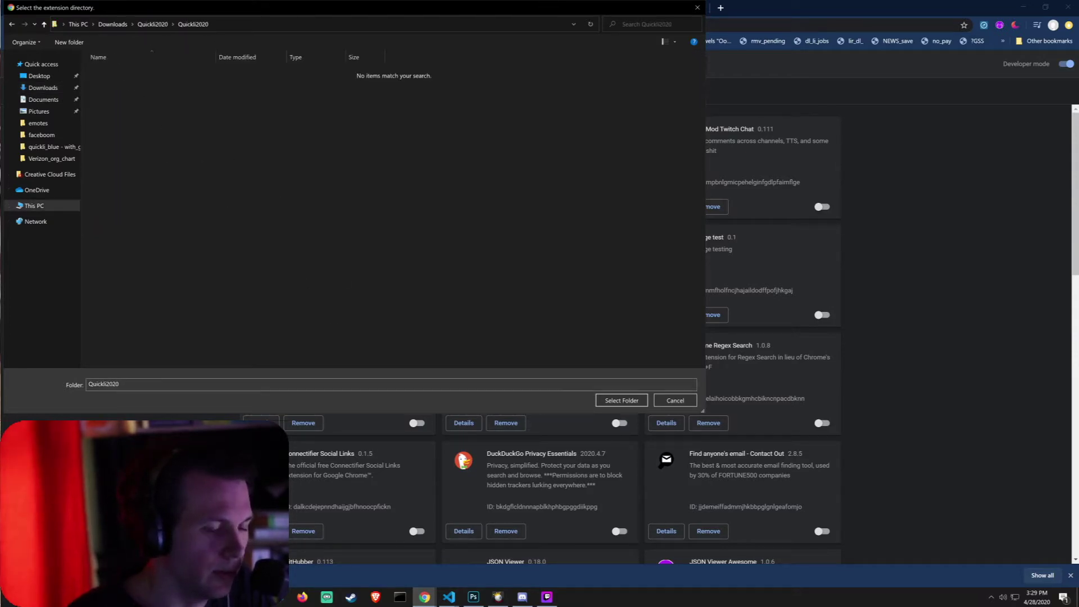
{"action": "left_click", "coordinate": [605, 399]}
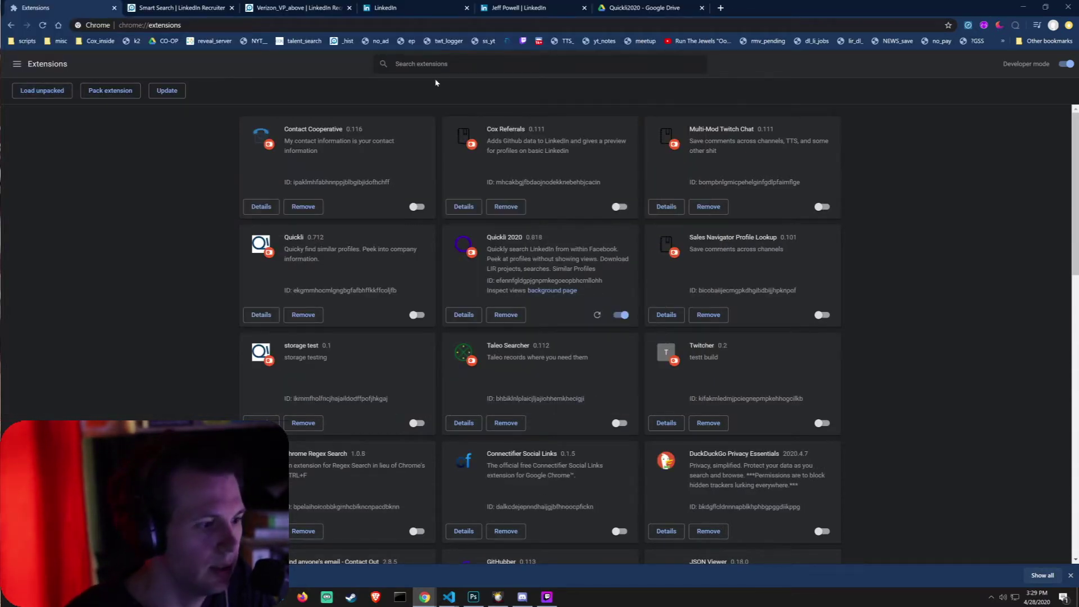
Step: Reload the LinkedIn Recruiter smart search page and start the extension's download of the search results
{"action": "left_click", "coordinate": [200, 7]}
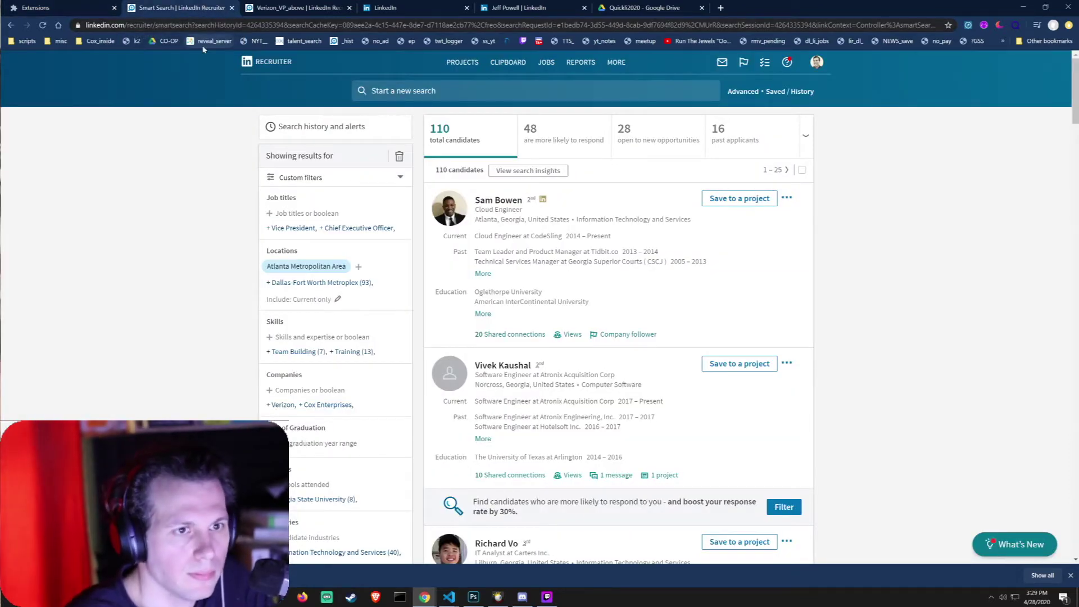
{"action": "left_click", "coordinate": [42, 26]}
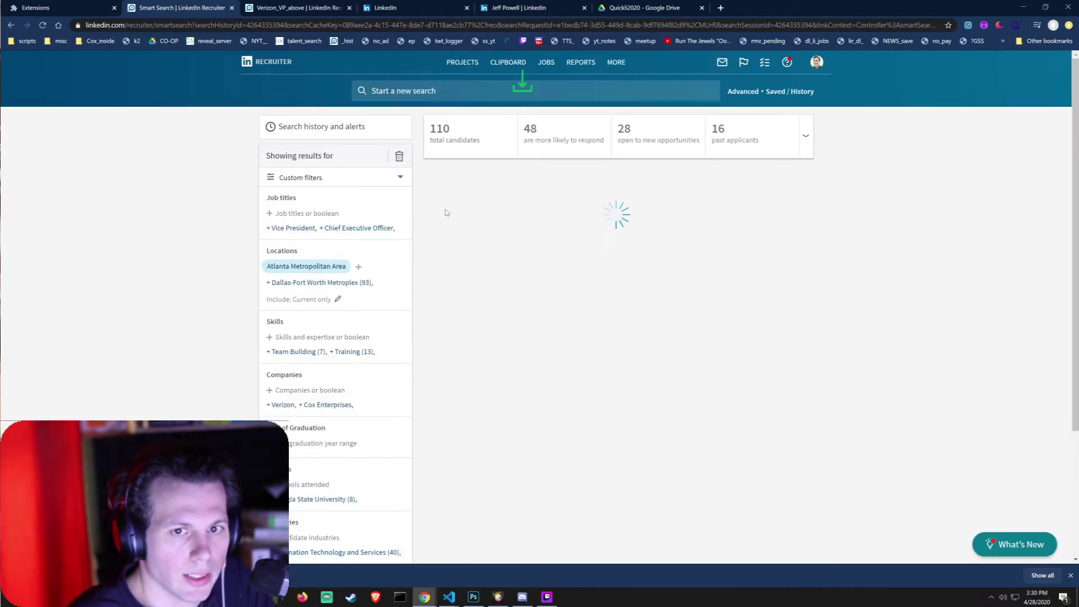
{"action": "mouse_move", "coordinate": [545, 89]}
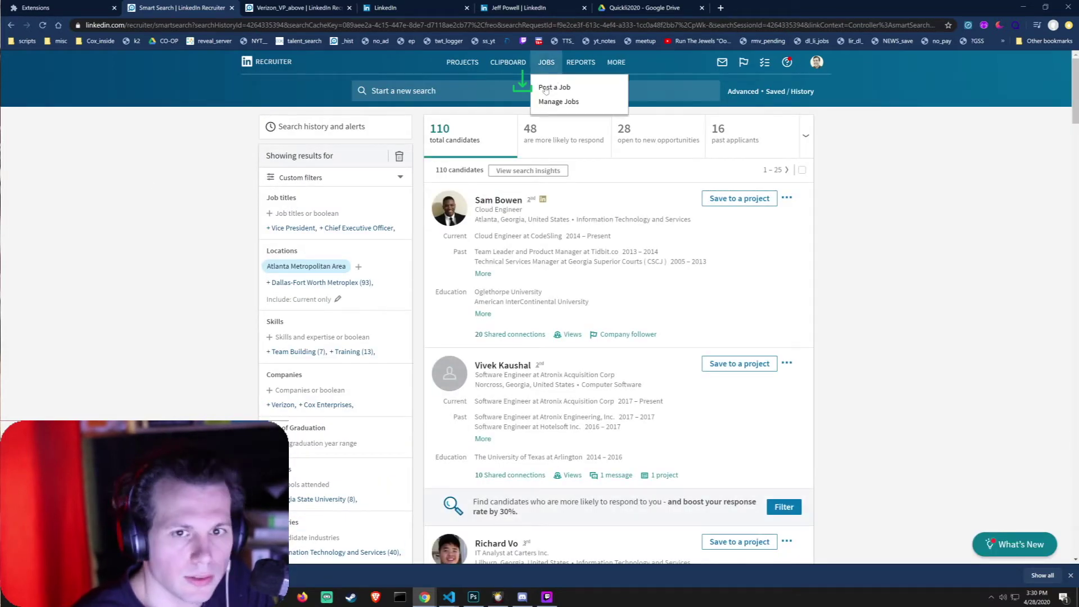
{"action": "left_click", "coordinate": [522, 83]}
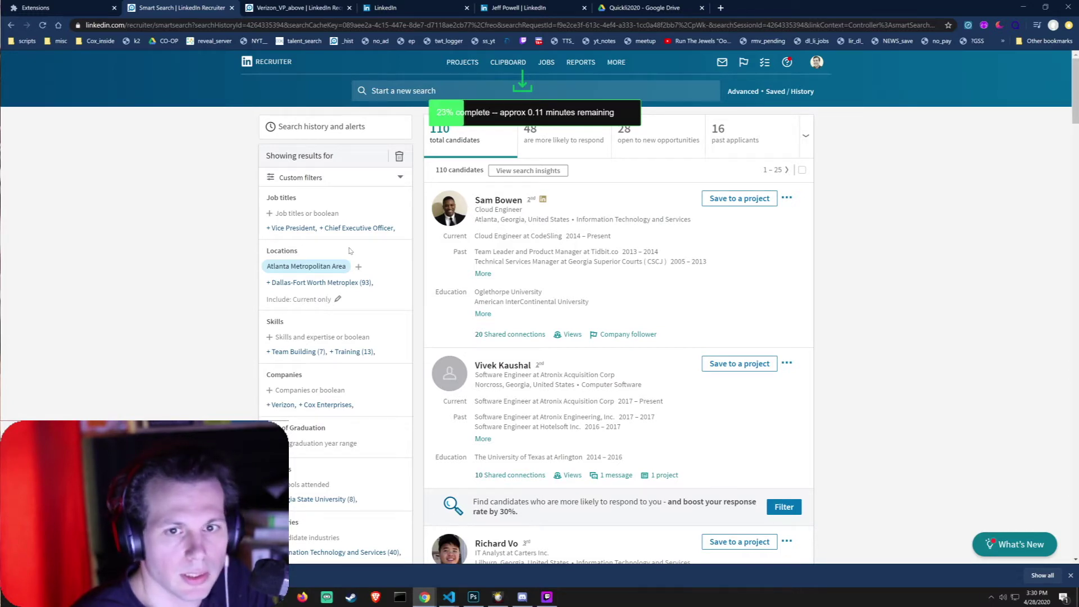
Step: Look at the Verizon_VP_above project while the download runs, and return to the smart search results
{"action": "left_click", "coordinate": [278, 9]}
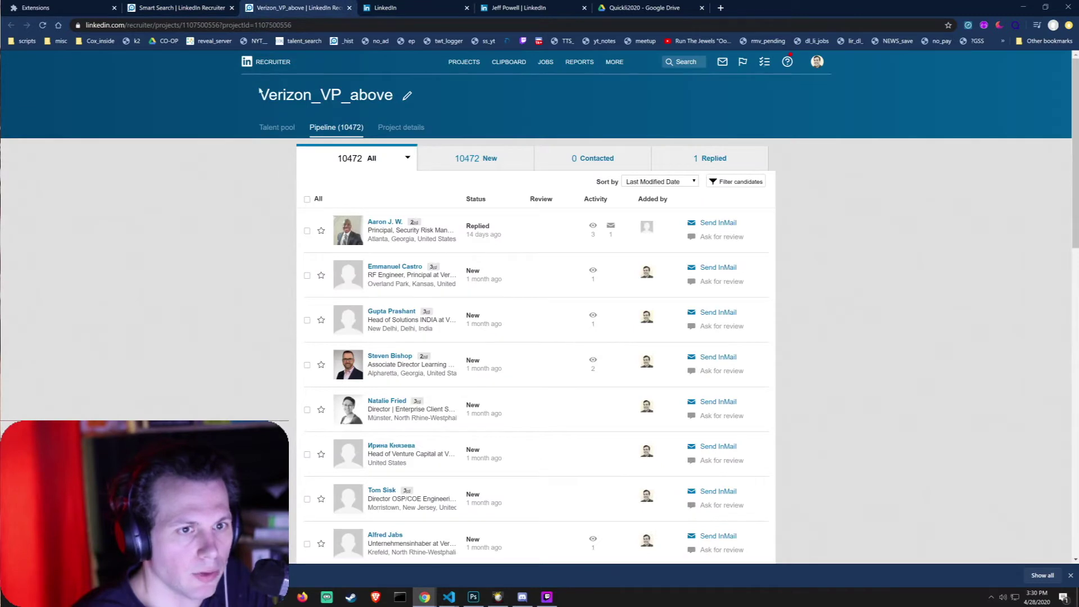
{"action": "left_click", "coordinate": [172, 9]}
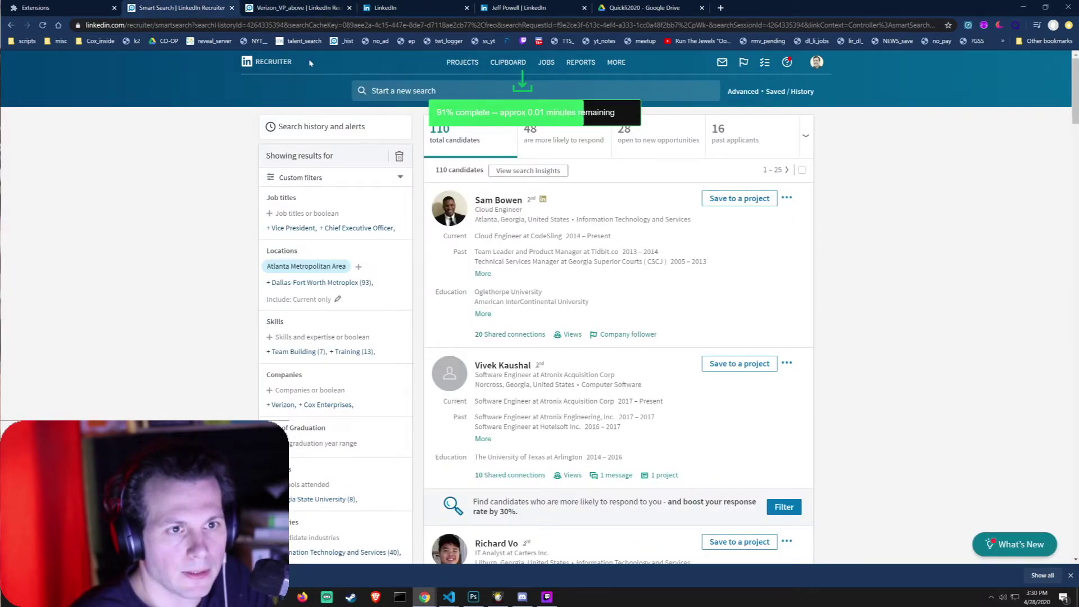
{"action": "left_click", "coordinate": [279, 8]}
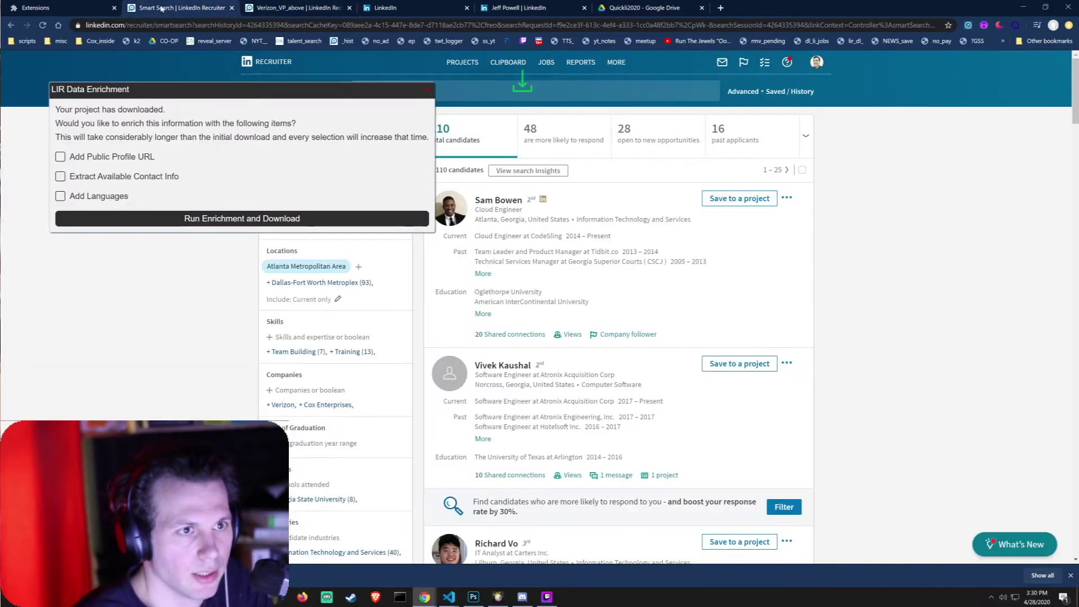
{"action": "left_click", "coordinate": [162, 8]}
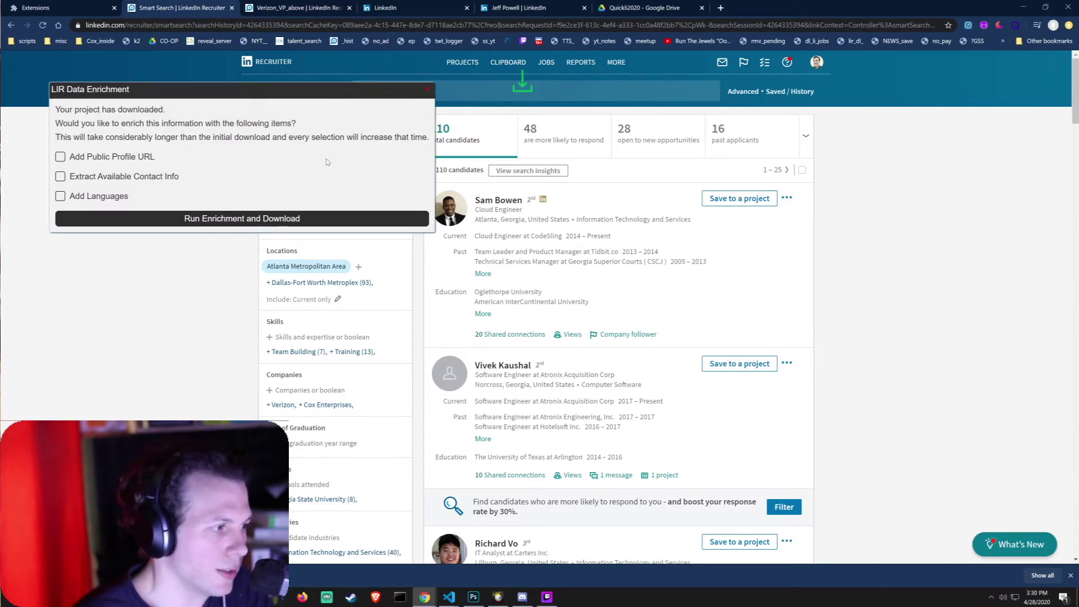
Step: Run the LIR data enrichment and download with public profile URL, available contact info and languages all included
{"action": "left_click_drag", "start_coordinate": [272, 92], "coordinate": [401, 131]}
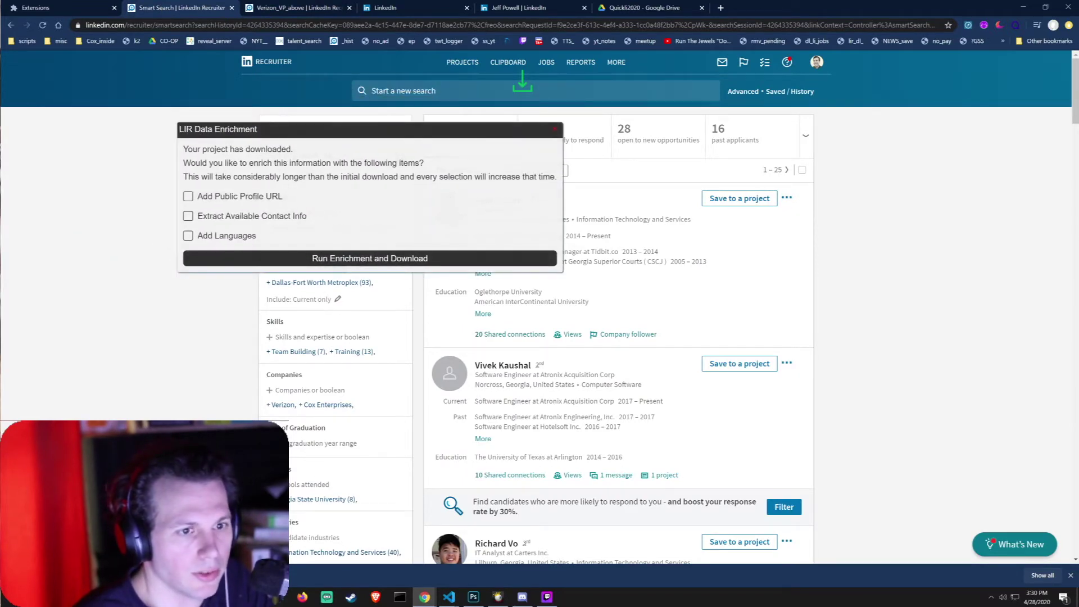
{"action": "left_click", "coordinate": [188, 197]}
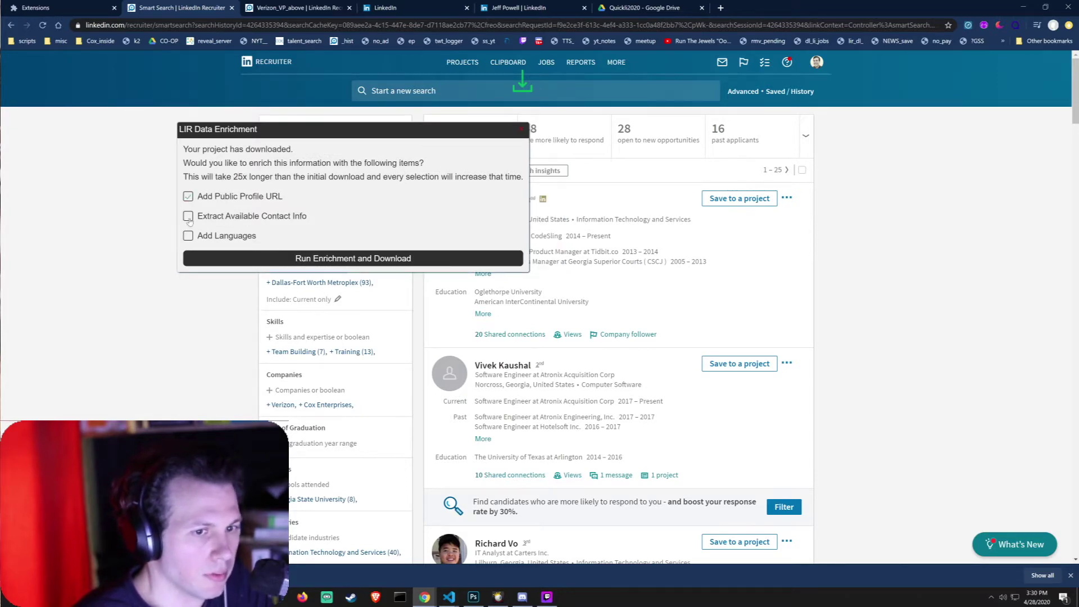
{"action": "left_click", "coordinate": [188, 216]}
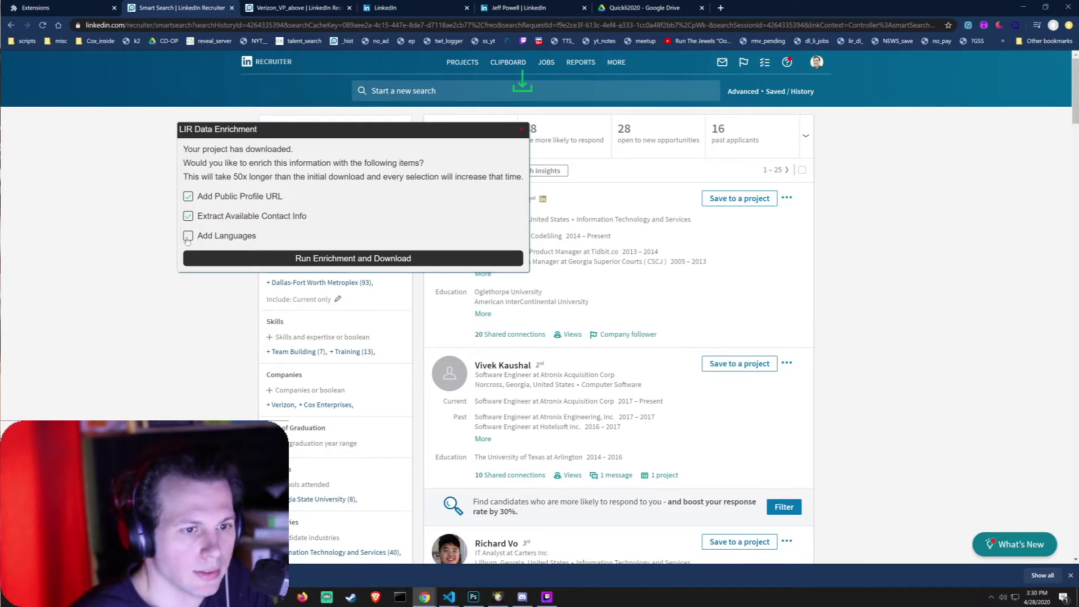
{"action": "left_click", "coordinate": [188, 238]}
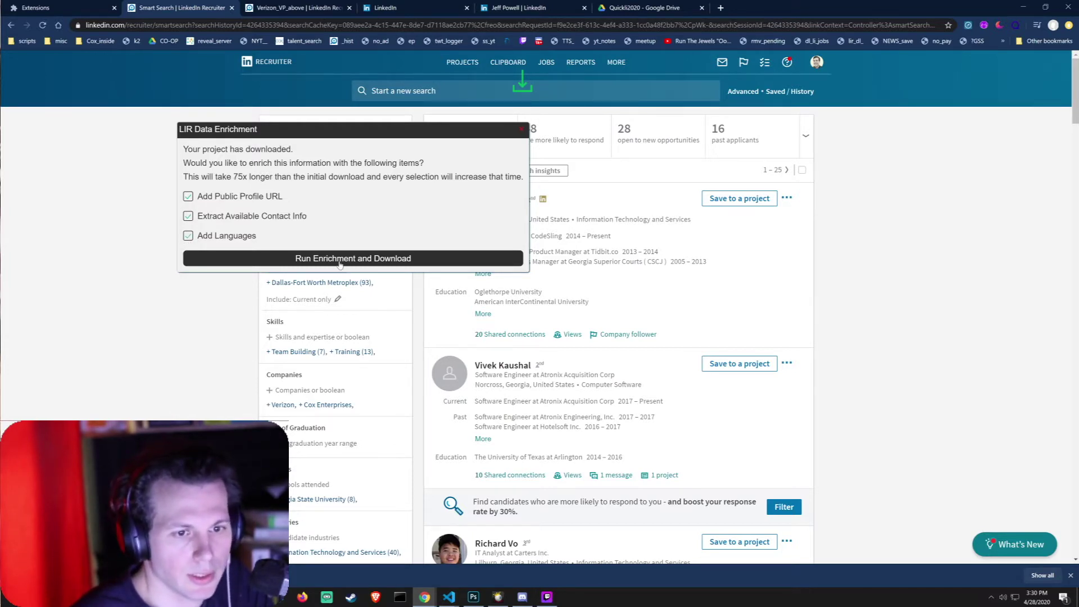
{"action": "left_click", "coordinate": [339, 259]}
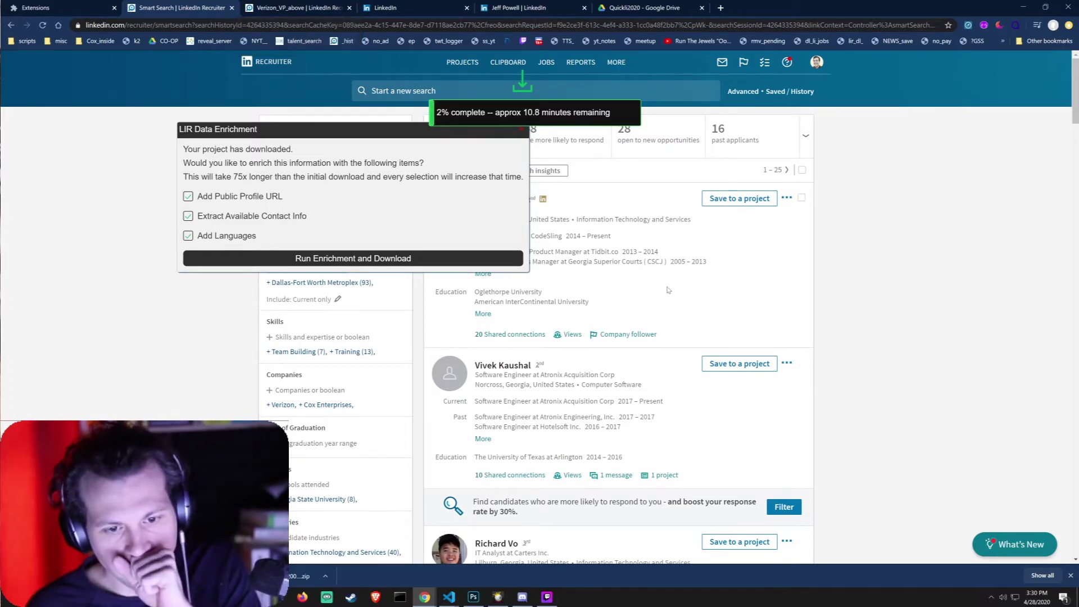
{"action": "scroll", "coordinate": [581, 207], "scroll_direction": "down", "scroll_amount": 3}
{"action": "mouse_move", "coordinate": [570, 303]}
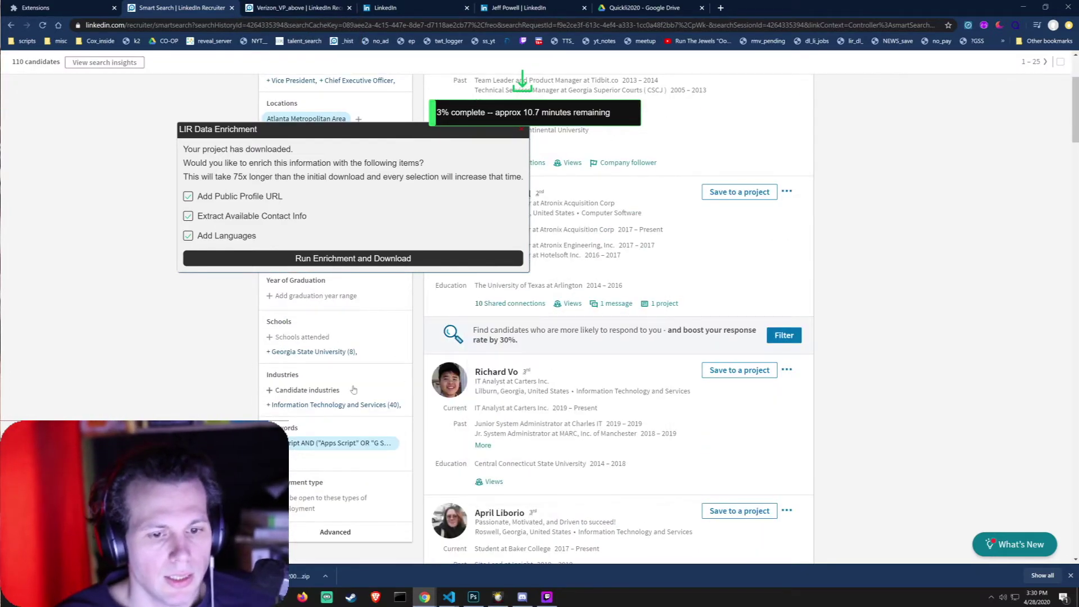
{"action": "middle_click", "coordinate": [492, 372]}
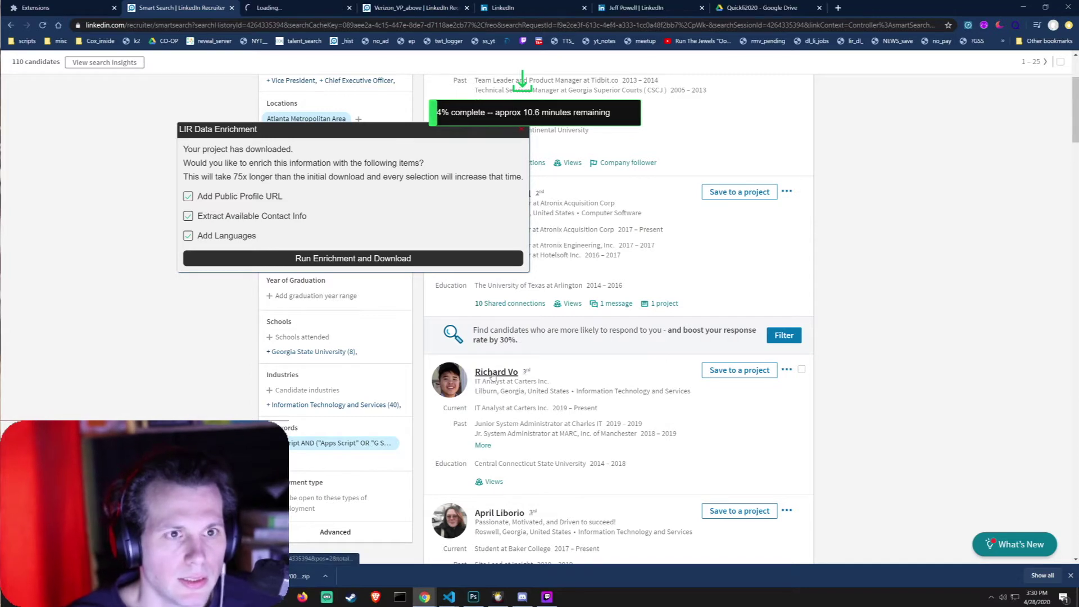
{"action": "left_click", "coordinate": [313, 10]}
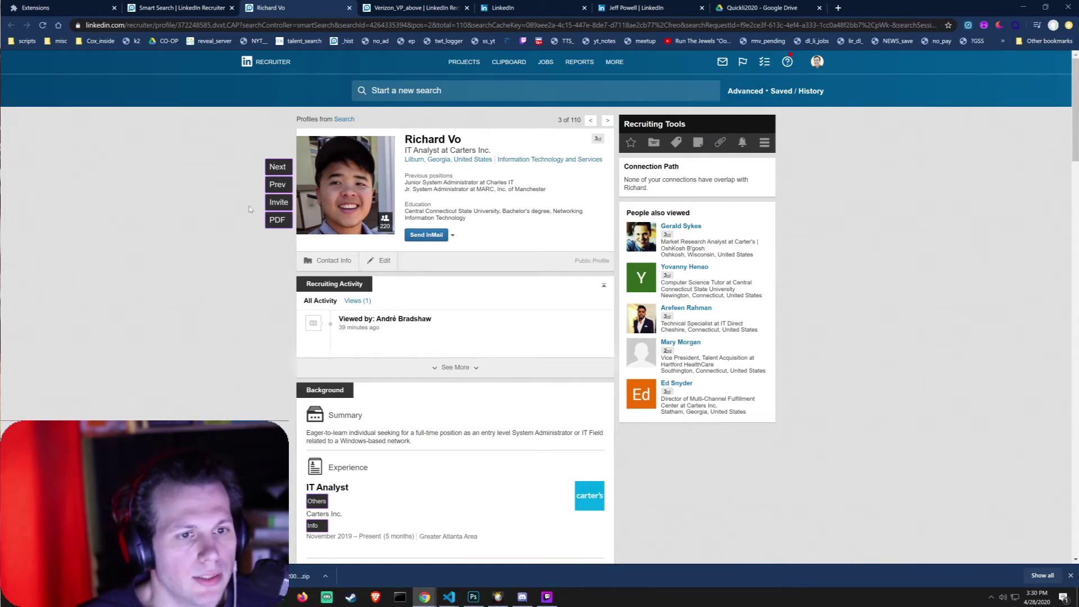
{"action": "scroll", "coordinate": [275, 185], "scroll_direction": "down", "scroll_amount": 4}
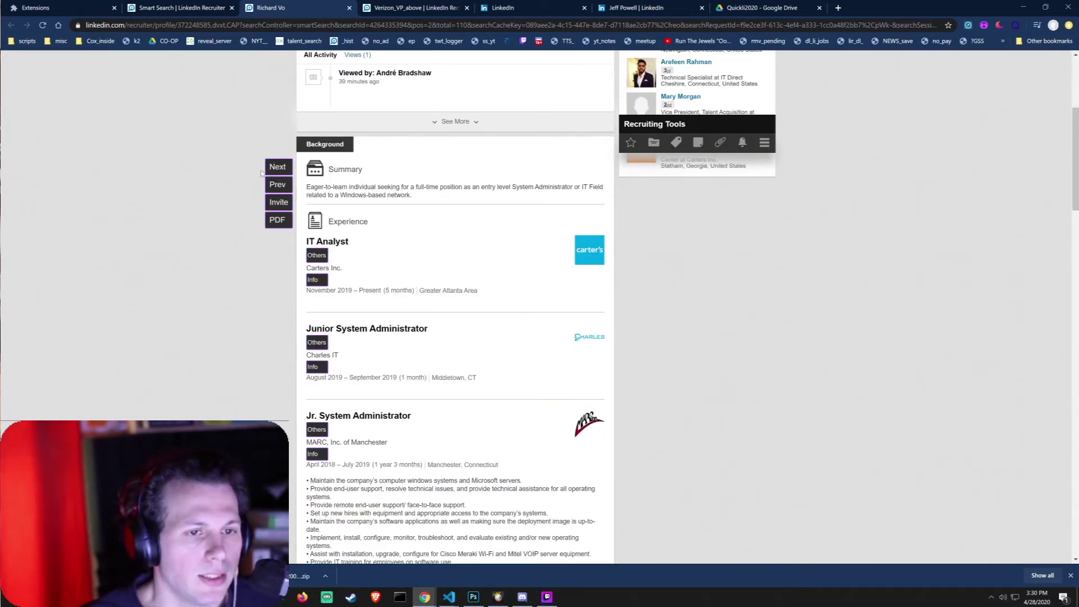
{"action": "scroll", "coordinate": [284, 180], "scroll_direction": "up", "scroll_amount": 4}
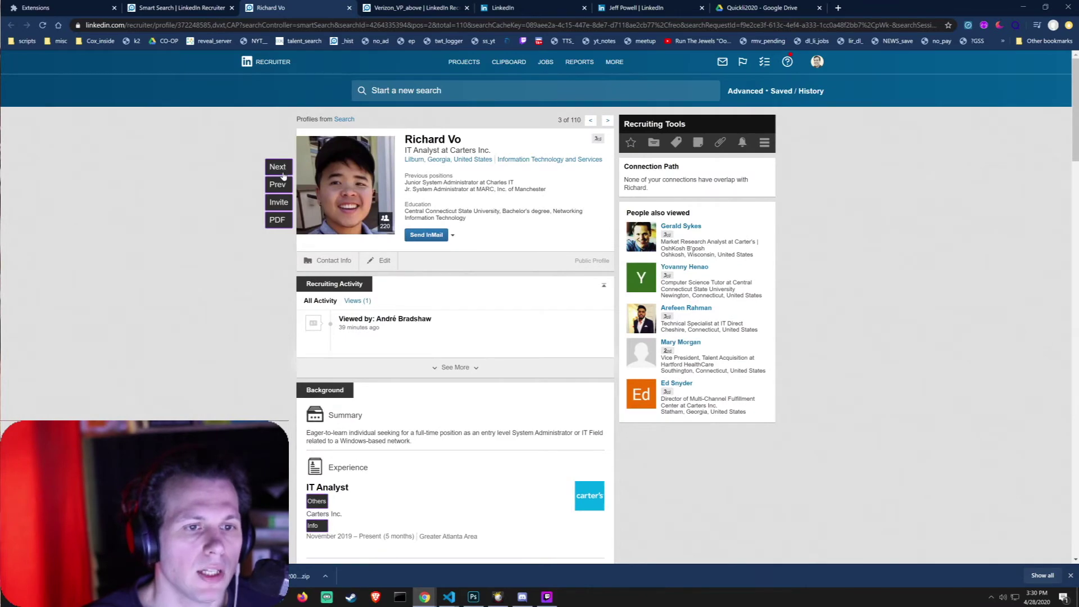
{"action": "scroll", "coordinate": [283, 177], "scroll_direction": "down", "scroll_amount": 5}
{"action": "left_click", "coordinate": [282, 172]}
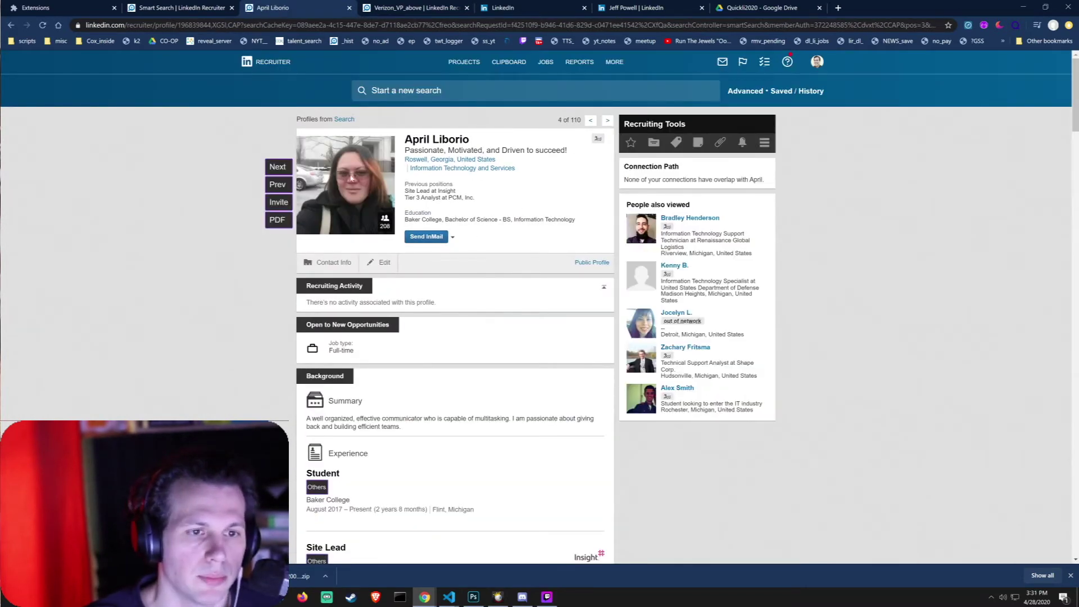
Step: View the extension's invite message box on the candidate's profile and collapse it without sending anything
{"action": "scroll", "coordinate": [291, 216], "scroll_direction": "down", "scroll_amount": 4}
{"action": "left_click", "coordinate": [277, 203]}
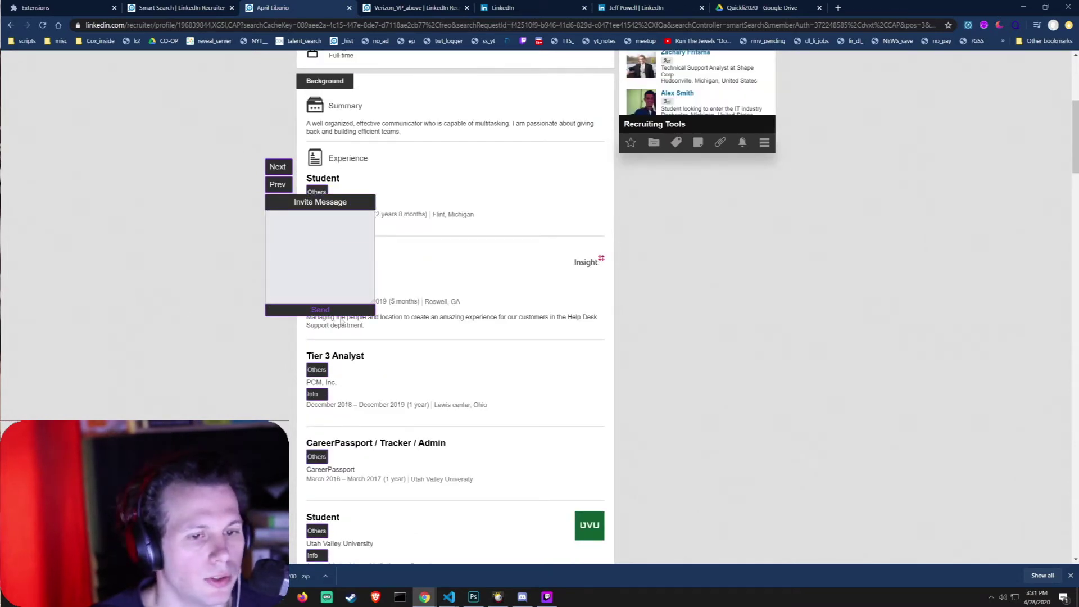
{"action": "left_click", "coordinate": [289, 202]}
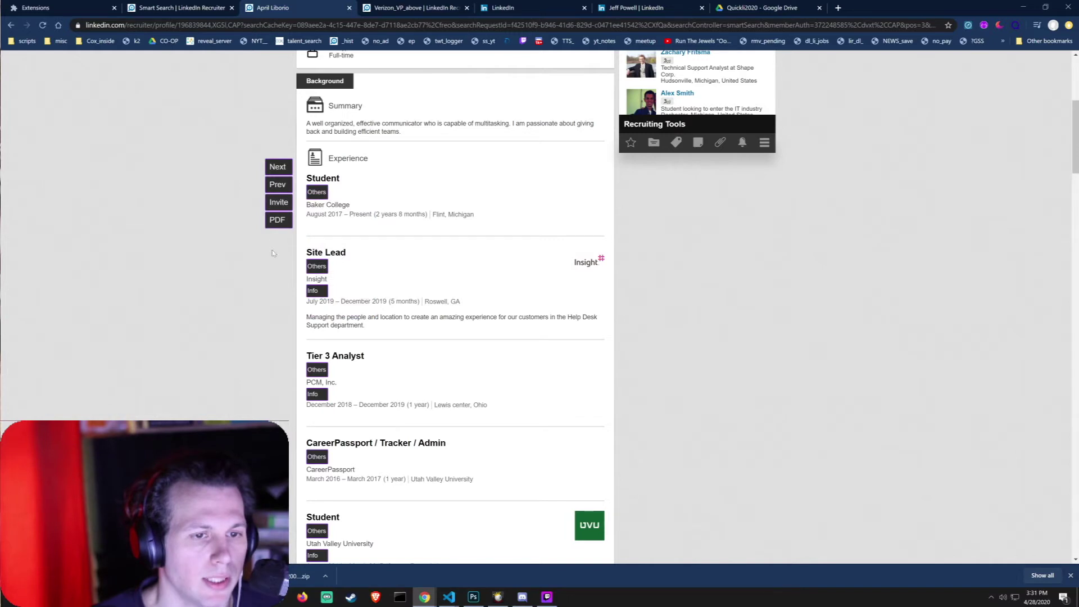
Step: Preview the candidate's profile in the extension's printable PDF window, close it, and return to the experience section
{"action": "left_click", "coordinate": [279, 221]}
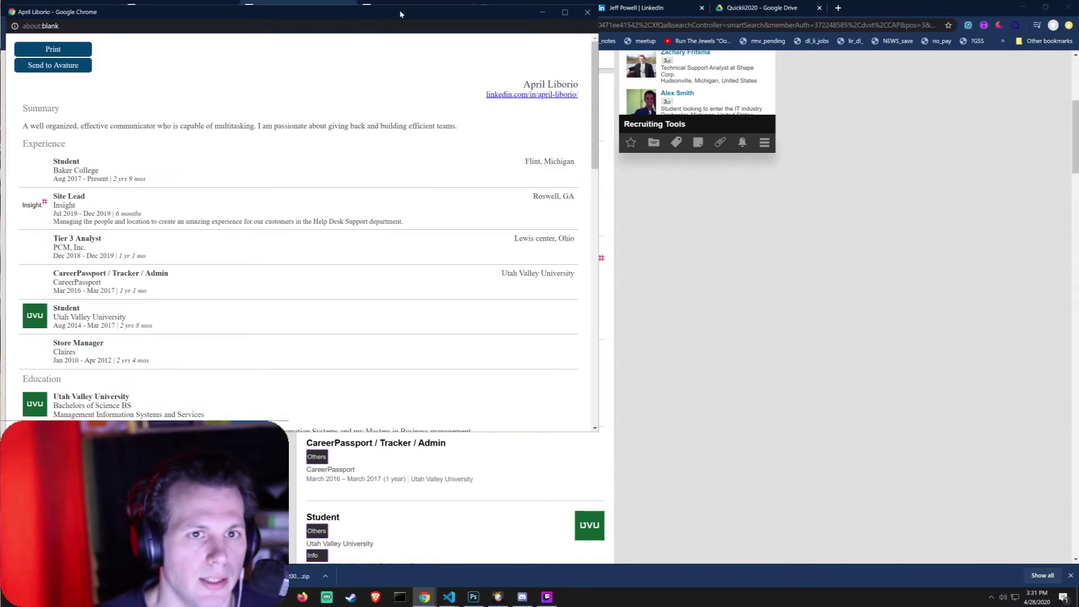
{"action": "left_click_drag", "start_coordinate": [400, 14], "coordinate": [454, 63]}
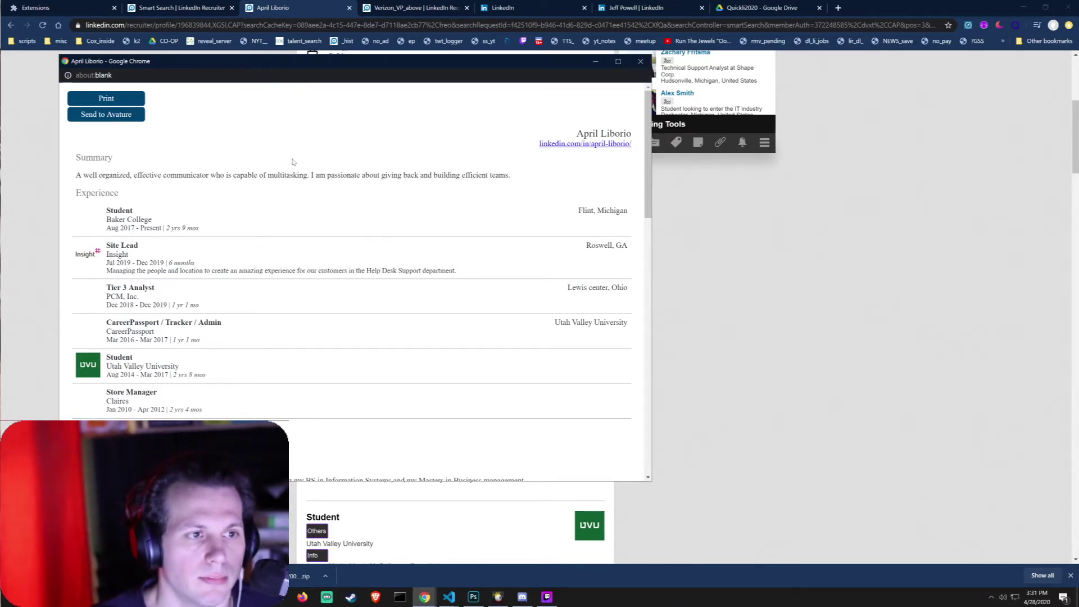
{"action": "left_click", "coordinate": [642, 62]}
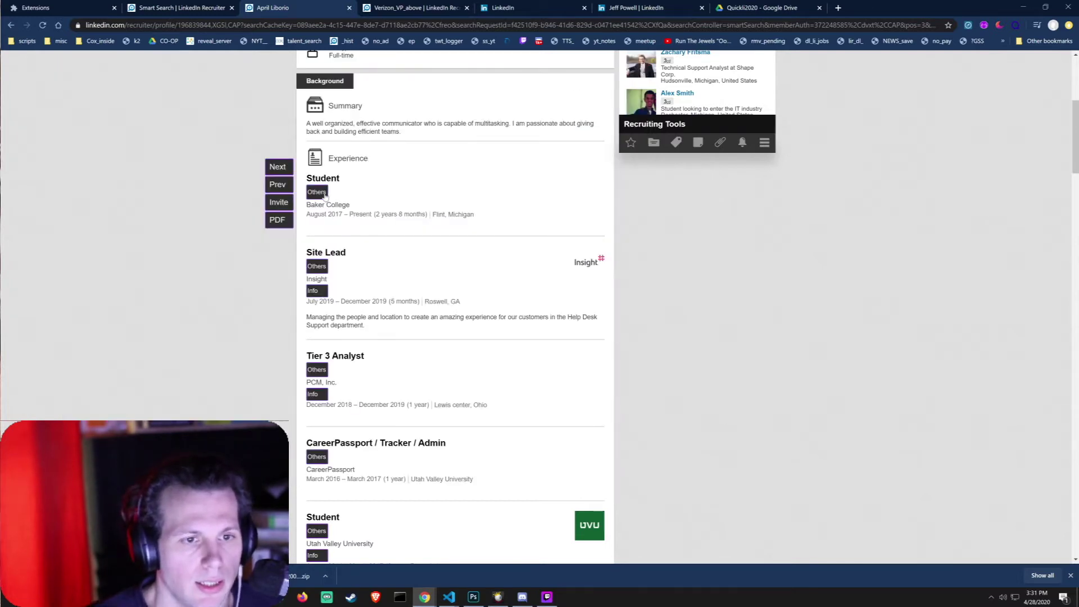
{"action": "scroll", "coordinate": [320, 220], "scroll_direction": "down", "scroll_amount": 1}
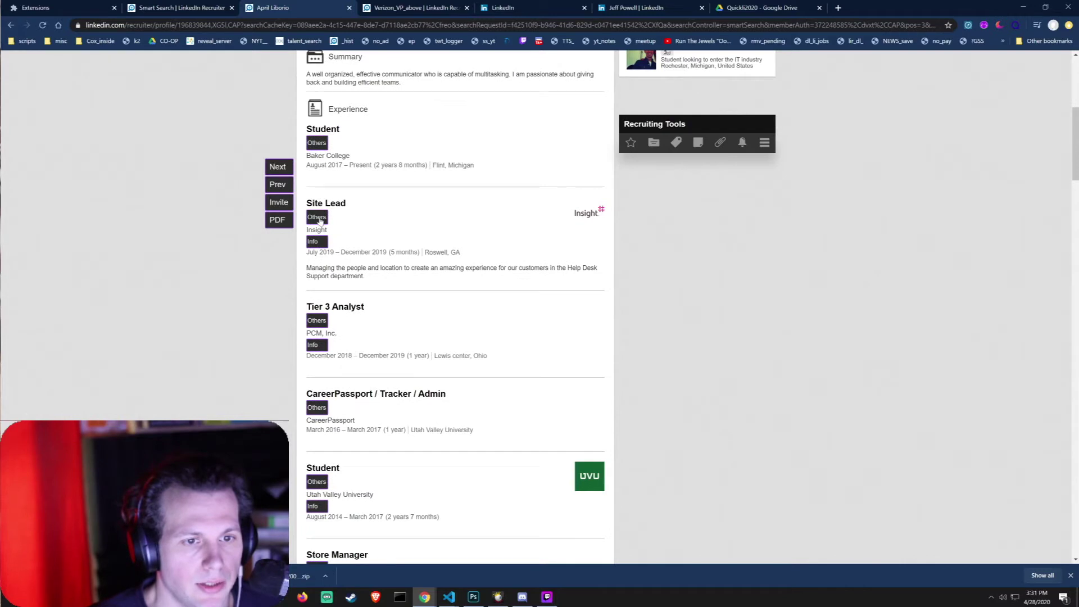
Step: List similar profiles for the Site Lead role at Insight, peek at the first one including its invite message box, and close the preview
{"action": "left_click", "coordinate": [319, 219]}
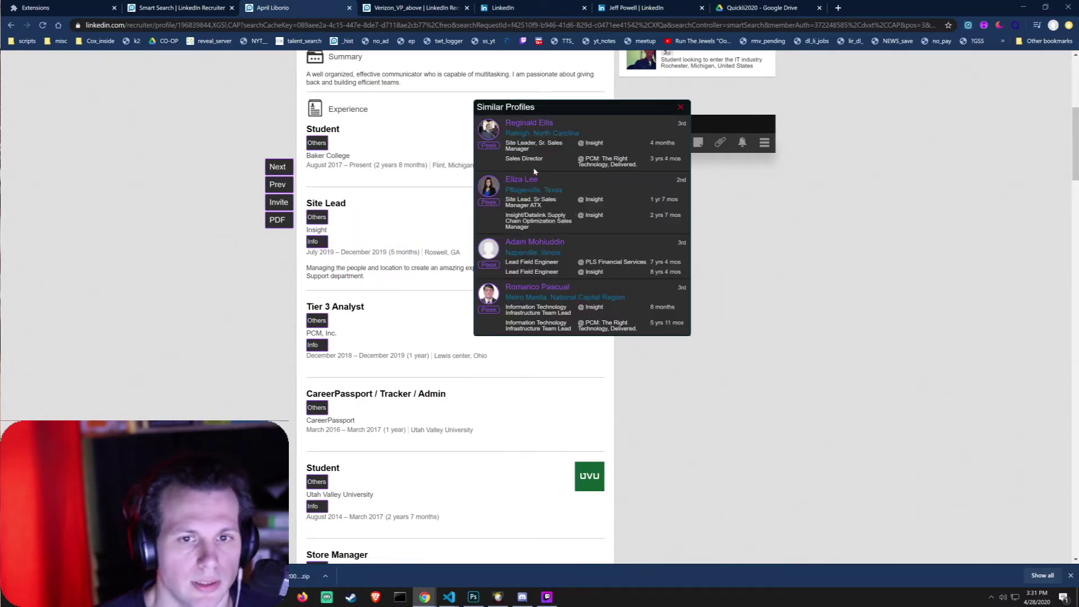
{"action": "scroll", "coordinate": [494, 169], "scroll_direction": "down", "scroll_amount": 2}
{"action": "scroll", "coordinate": [495, 169], "scroll_direction": "up", "scroll_amount": 2}
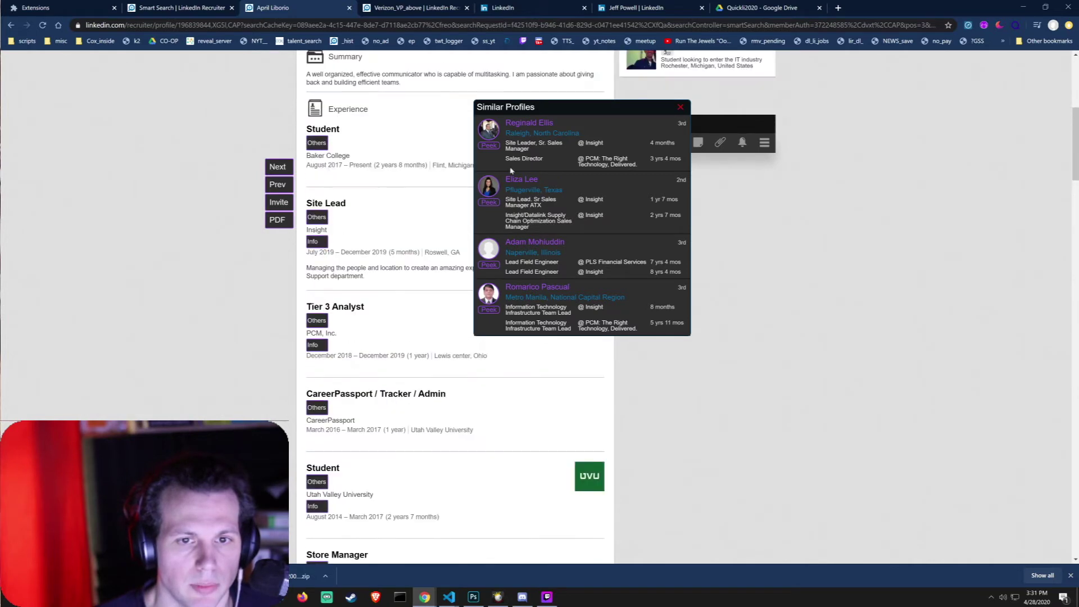
{"action": "left_click", "coordinate": [498, 163]}
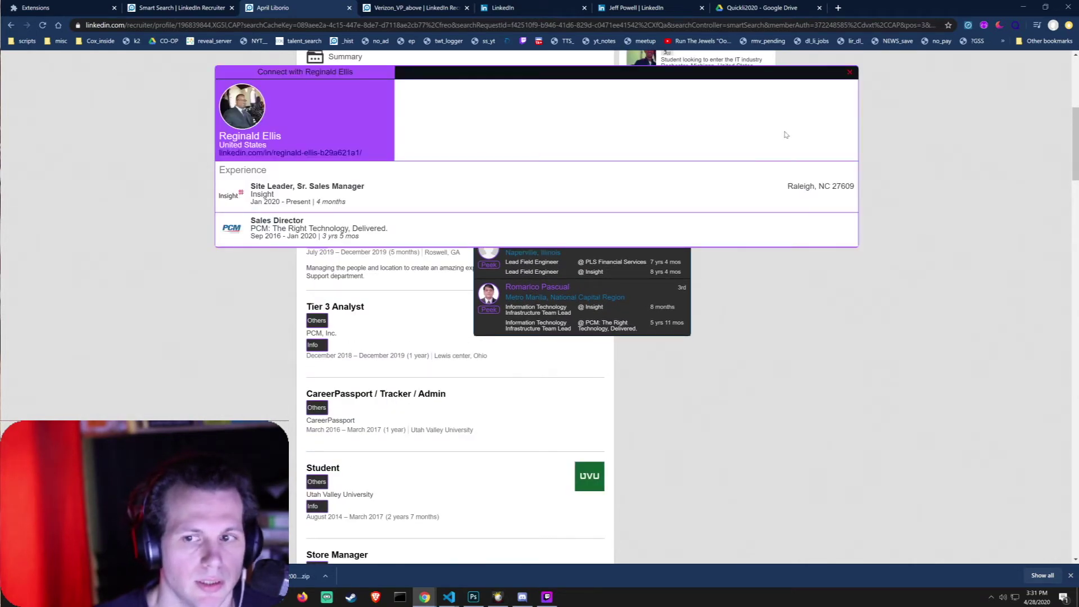
{"action": "left_click", "coordinate": [360, 77]}
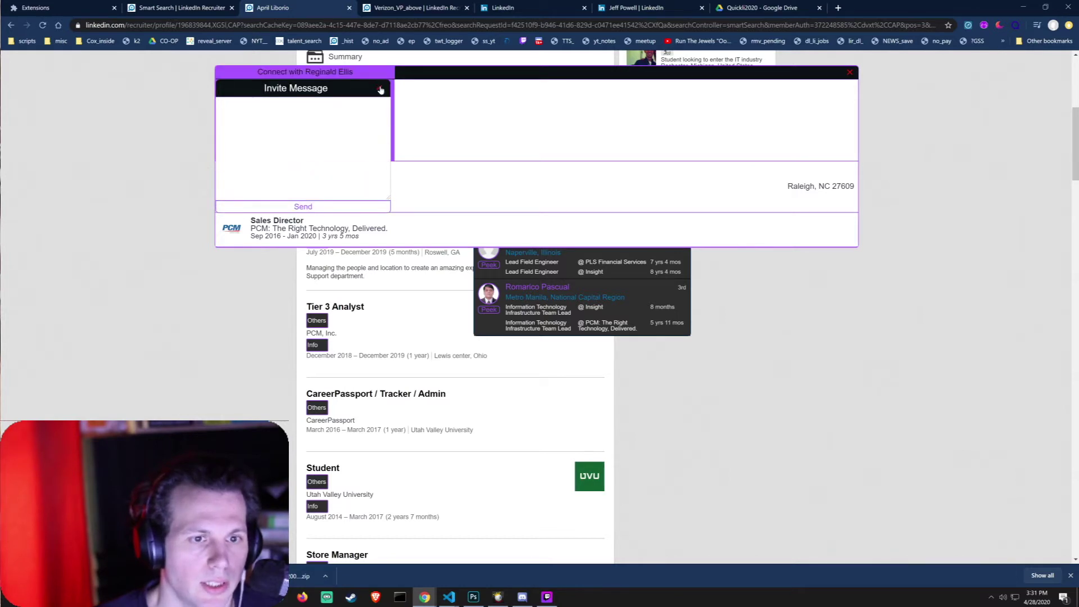
{"action": "left_click", "coordinate": [379, 89]}
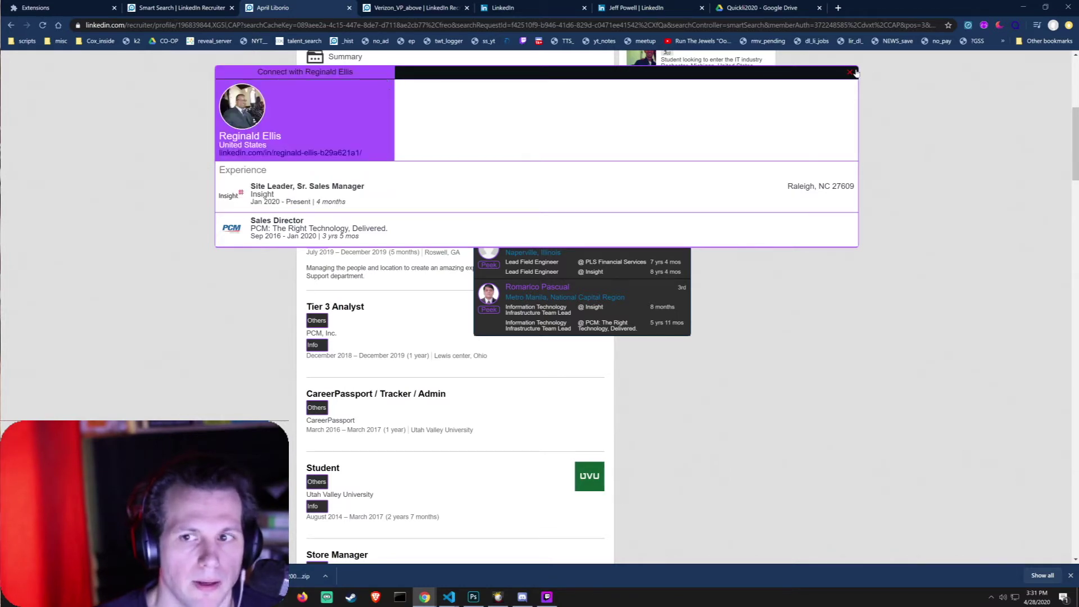
{"action": "left_click", "coordinate": [850, 73]}
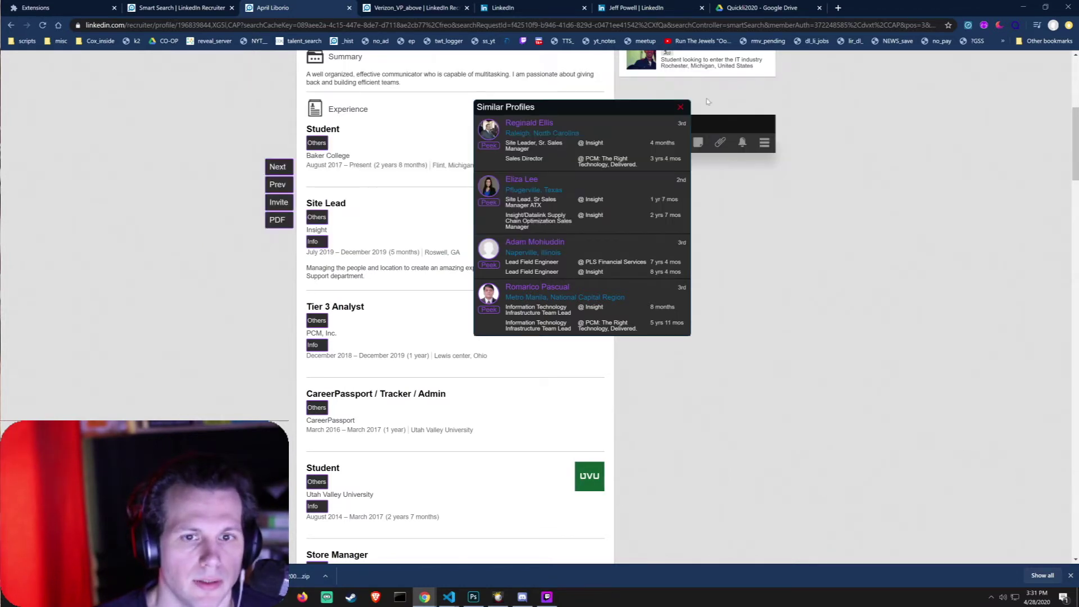
Step: View the first similar candidate's full LinkedIn profile in a new tab, close that tab, and dismiss the similar profiles list
{"action": "left_click", "coordinate": [523, 125]}
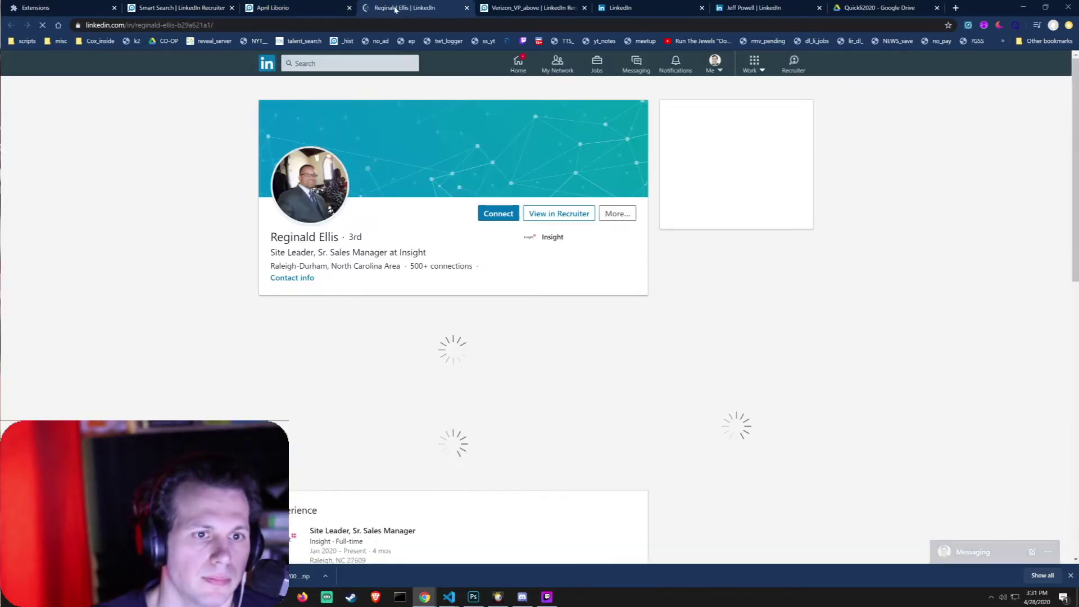
{"action": "middle_click", "coordinate": [395, 9]}
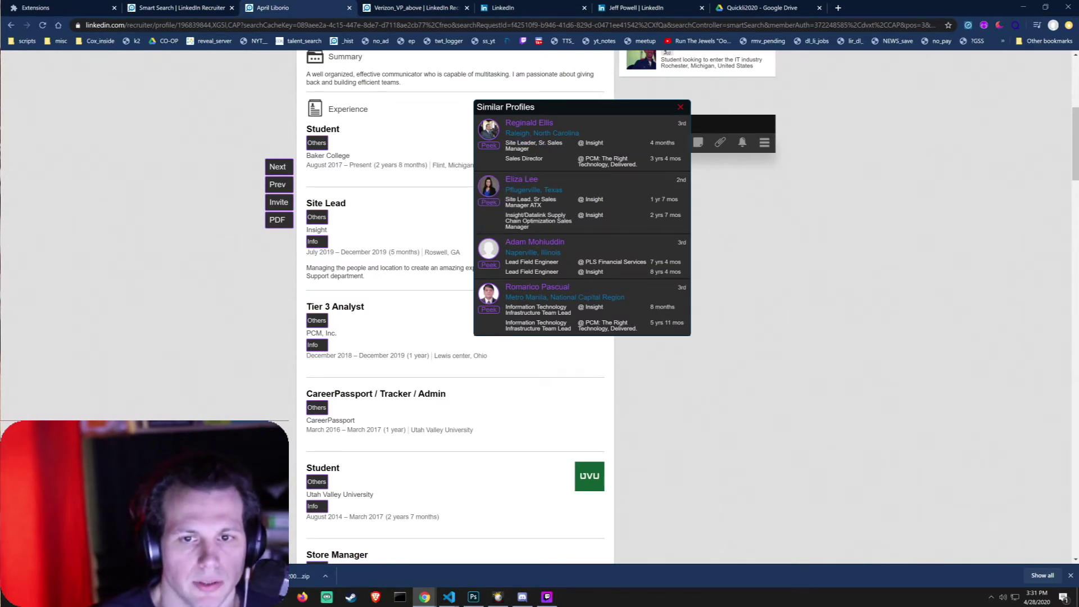
{"action": "double_click", "coordinate": [665, 143]}
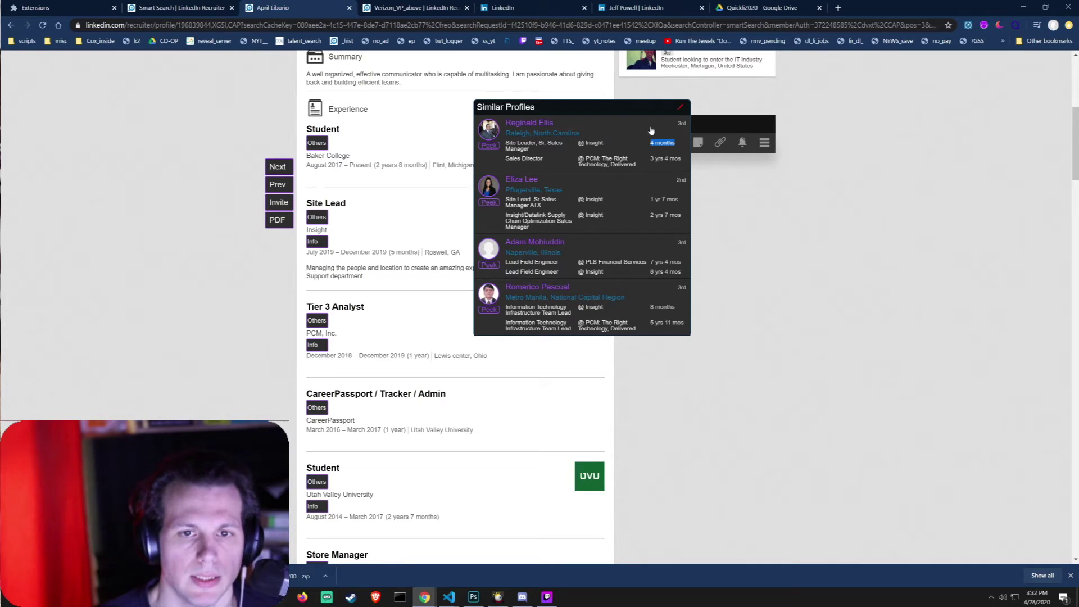
{"action": "left_click", "coordinate": [616, 200]}
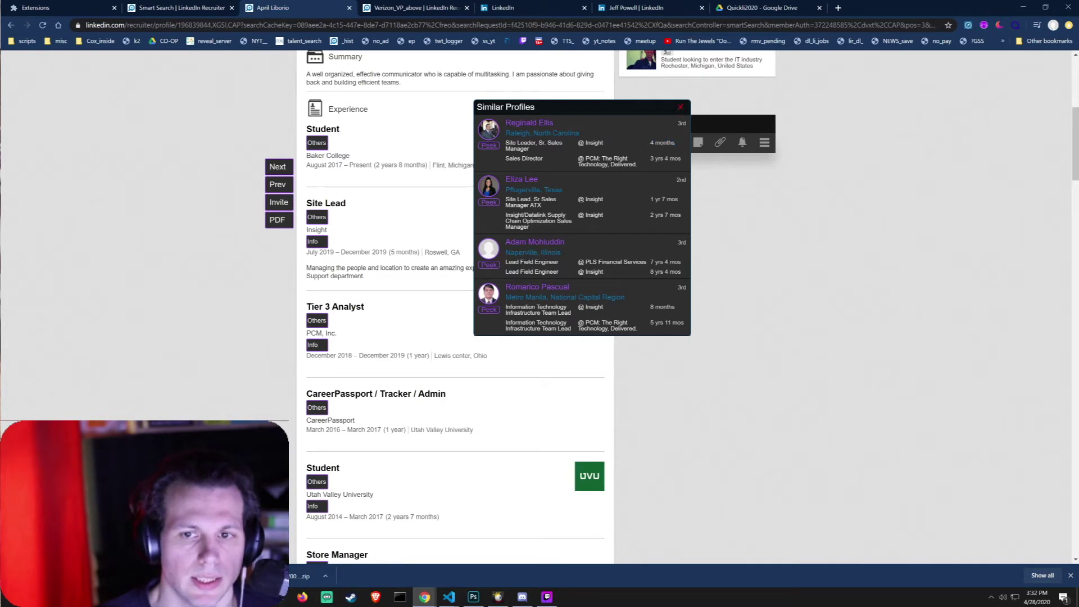
{"action": "left_click", "coordinate": [681, 107]}
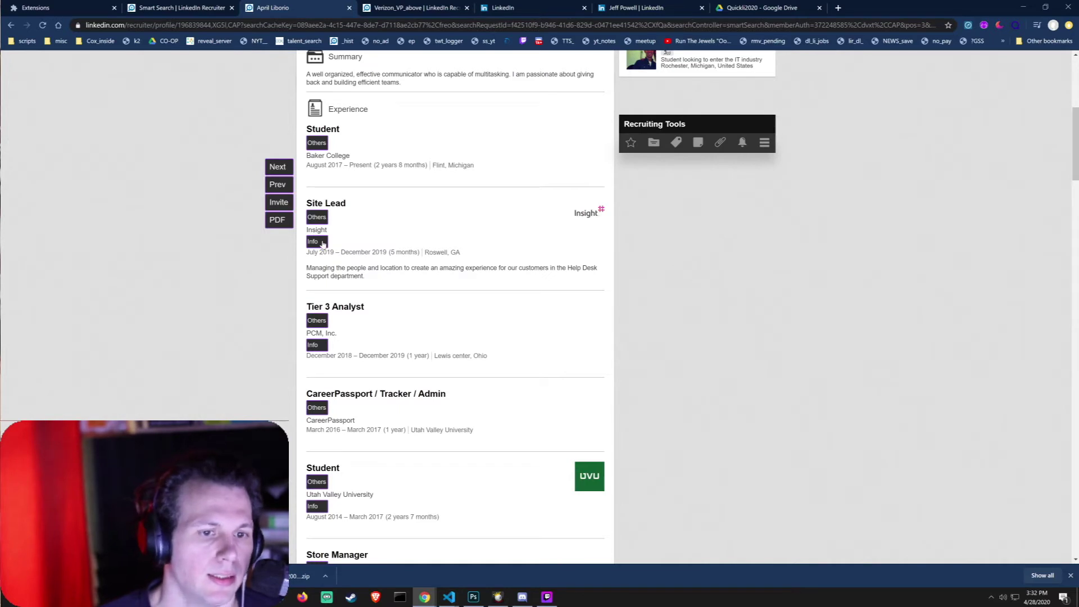
Step: View the extension's company information for Insight and for PCM, Inc. in the candidate's experience section, closing each pop-up
{"action": "left_click", "coordinate": [323, 242]}
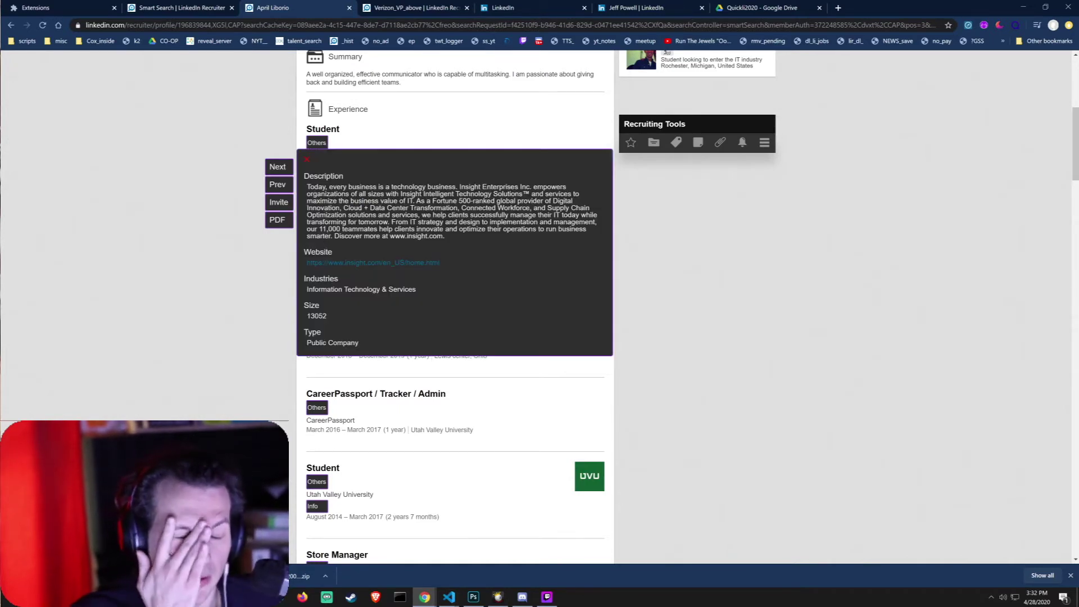
{"action": "left_click", "coordinate": [307, 159]}
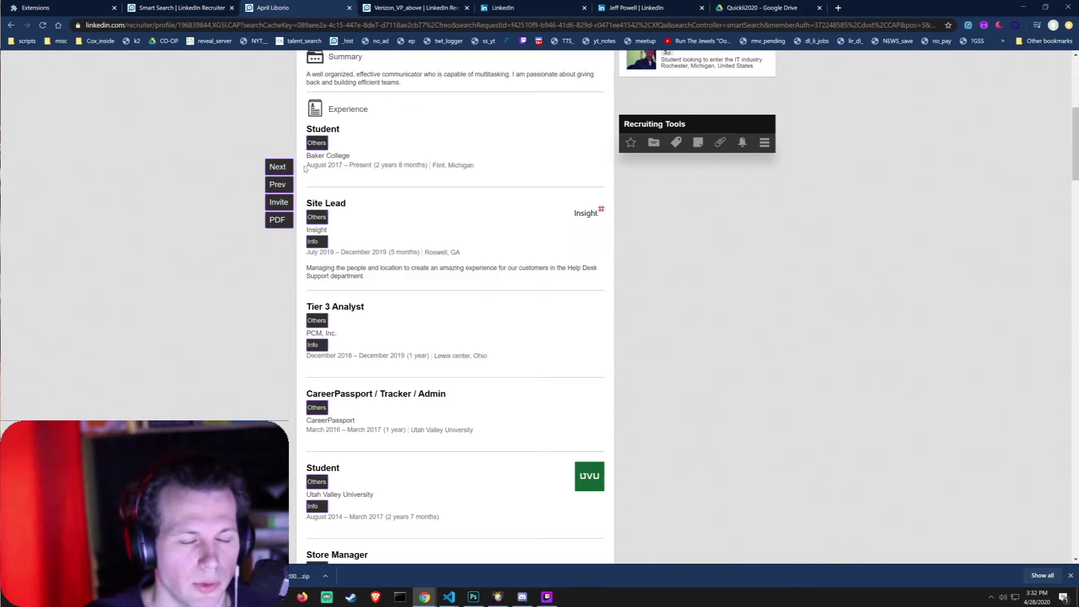
{"action": "left_click", "coordinate": [316, 243]}
{"action": "left_click", "coordinate": [306, 160]}
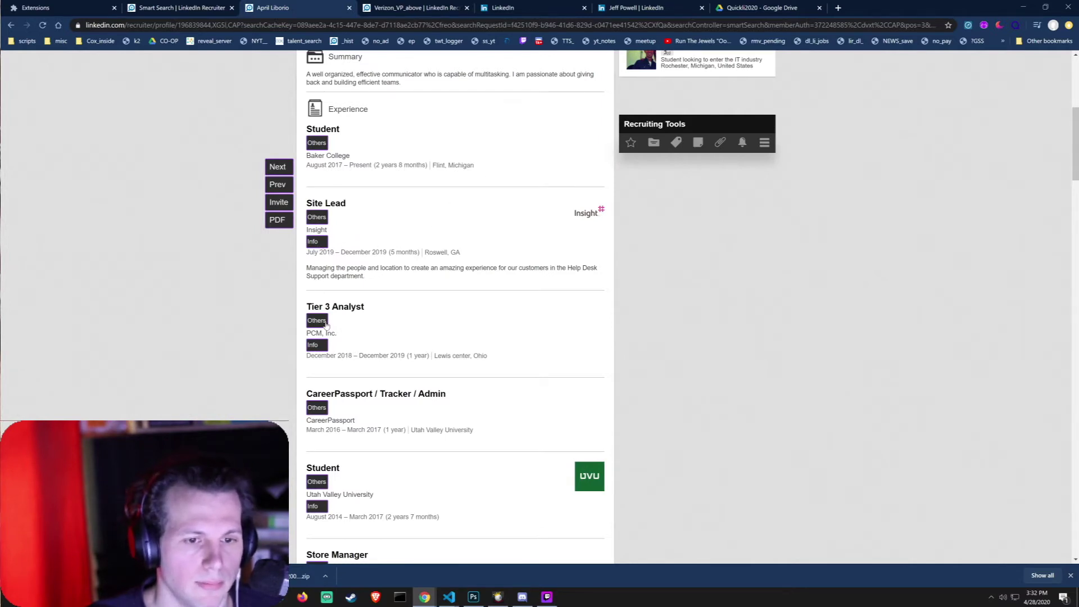
{"action": "left_click", "coordinate": [315, 346]}
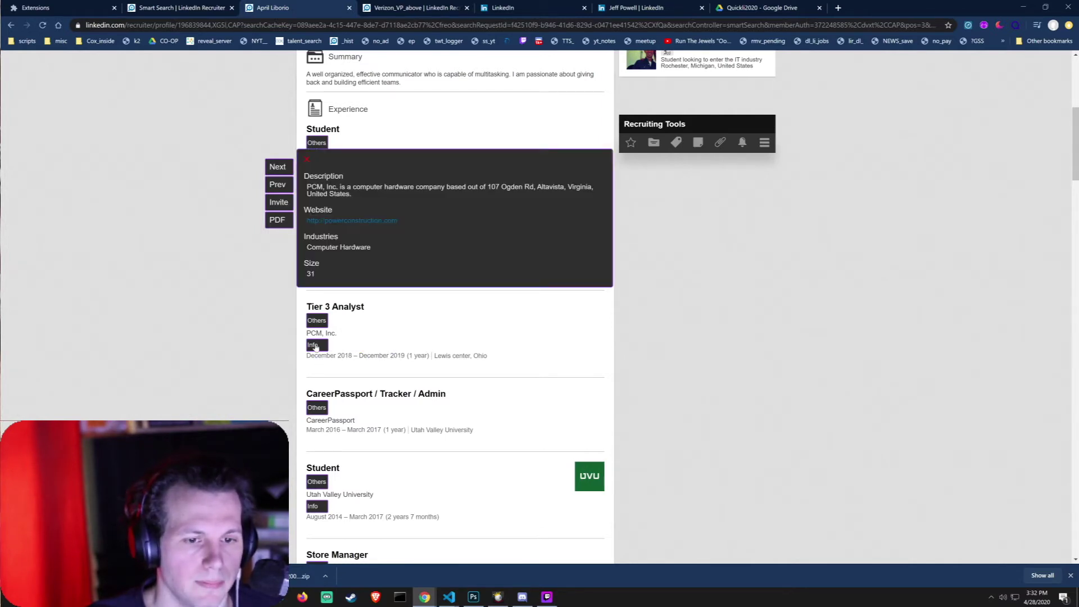
{"action": "left_click", "coordinate": [306, 162]}
Step: Look over the rest of the candidate's profile and advance to the next candidate's experience section
{"action": "scroll", "coordinate": [526, 309], "scroll_direction": "down", "scroll_amount": 3}
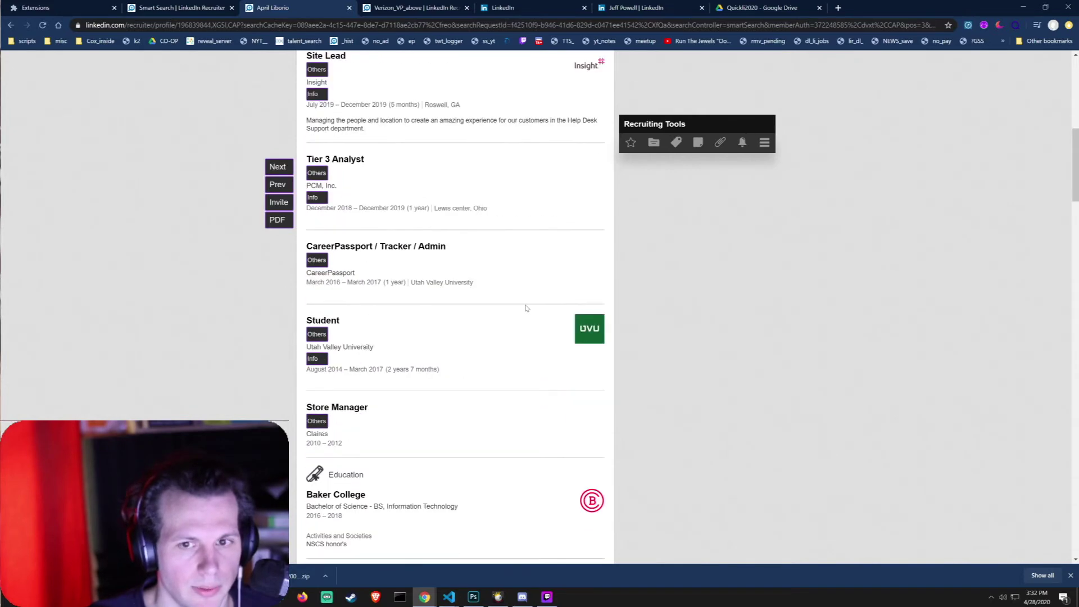
{"action": "scroll", "coordinate": [527, 308], "scroll_direction": "down", "scroll_amount": 6}
{"action": "scroll", "coordinate": [528, 302], "scroll_direction": "up", "scroll_amount": 9}
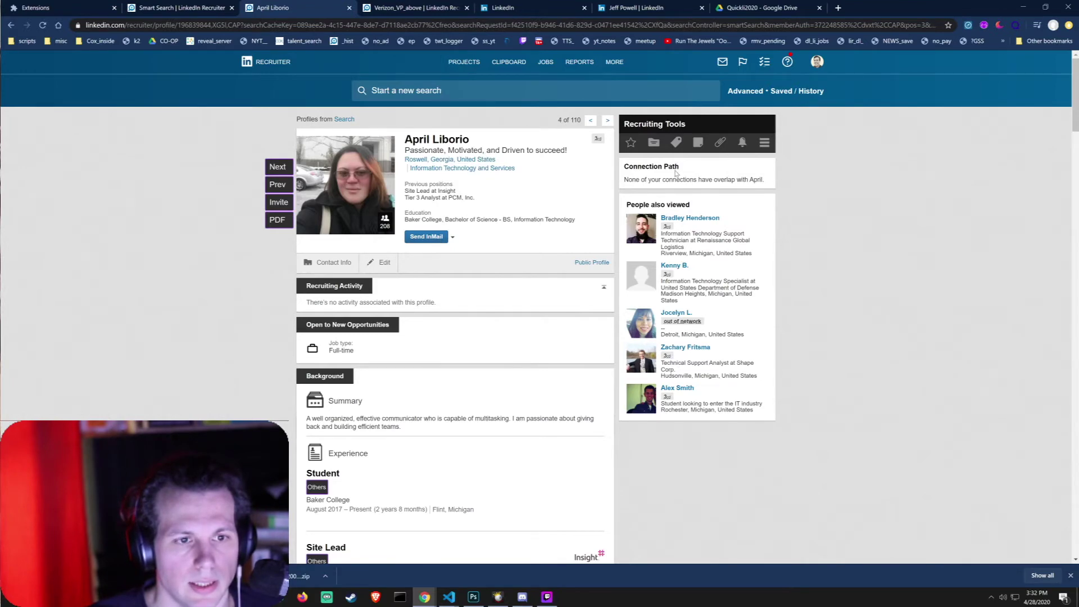
{"action": "scroll", "coordinate": [720, 164], "scroll_direction": "down", "scroll_amount": 9}
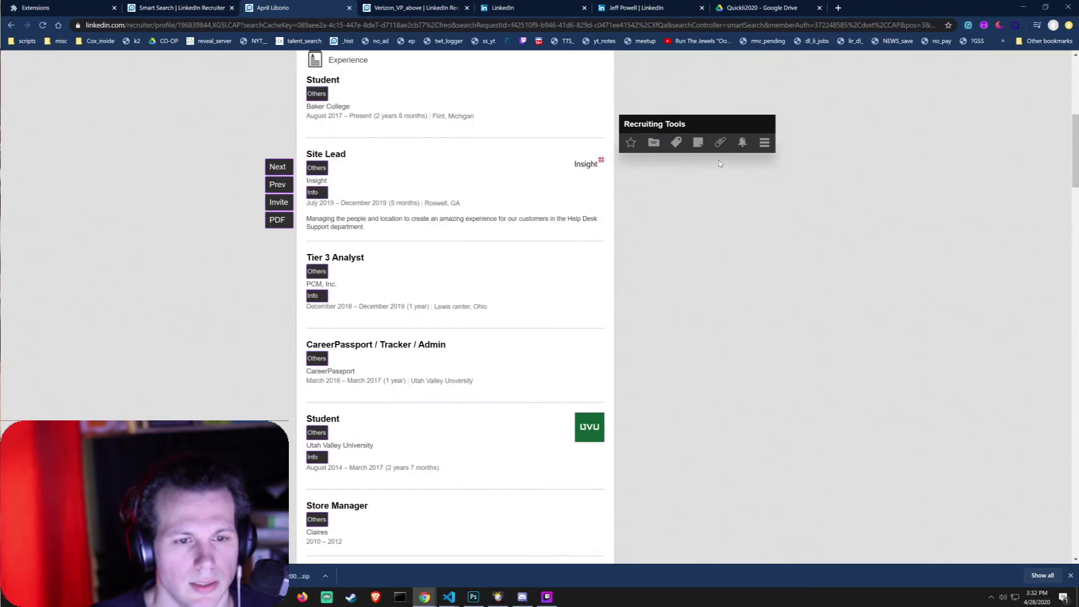
{"action": "left_click", "coordinate": [279, 167]}
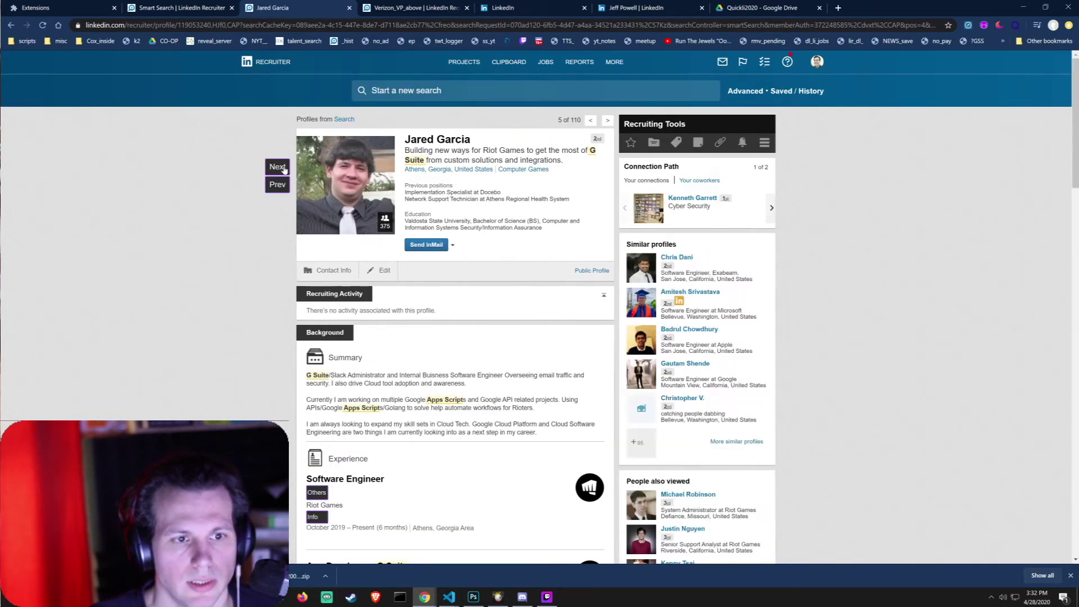
{"action": "scroll", "coordinate": [284, 168], "scroll_direction": "down", "scroll_amount": 5}
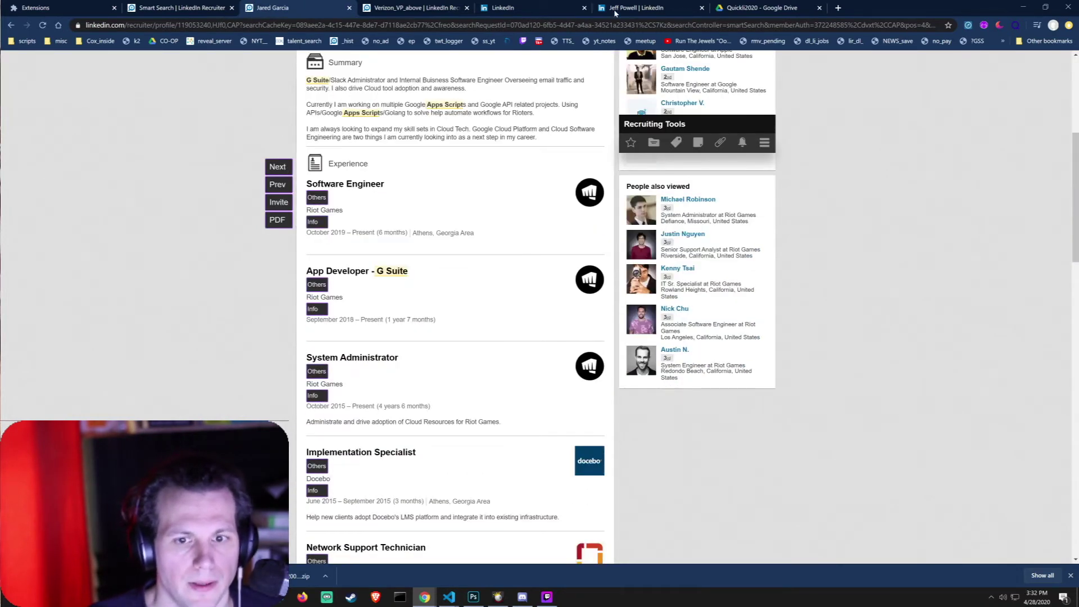
Step: Reload the Cox Enterprises Senior Talent Sourcer's public LinkedIn profile and view the Cox Enterprises company overview from the experience section
{"action": "left_click", "coordinate": [616, 12]}
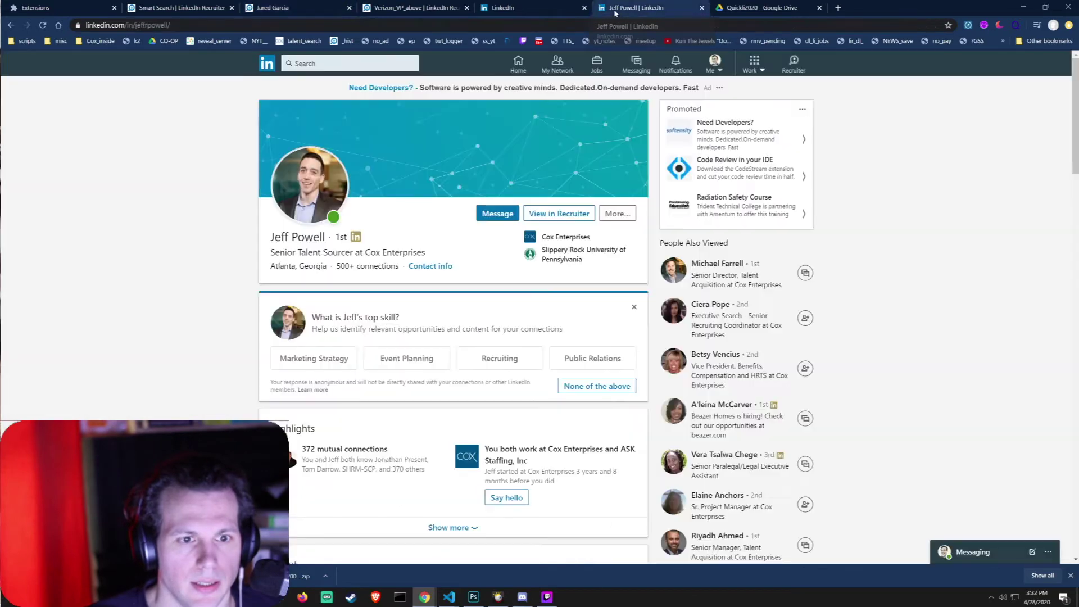
{"action": "left_click", "coordinate": [43, 25]}
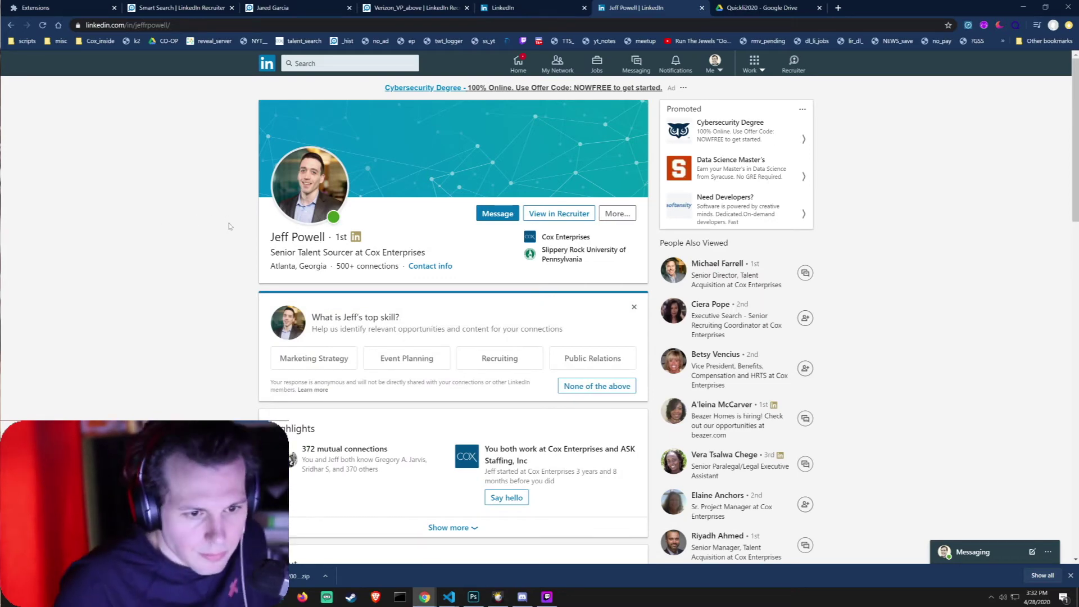
{"action": "scroll", "coordinate": [205, 222], "scroll_direction": "down", "scroll_amount": 12}
{"action": "scroll", "coordinate": [221, 231], "scroll_direction": "down", "scroll_amount": 3}
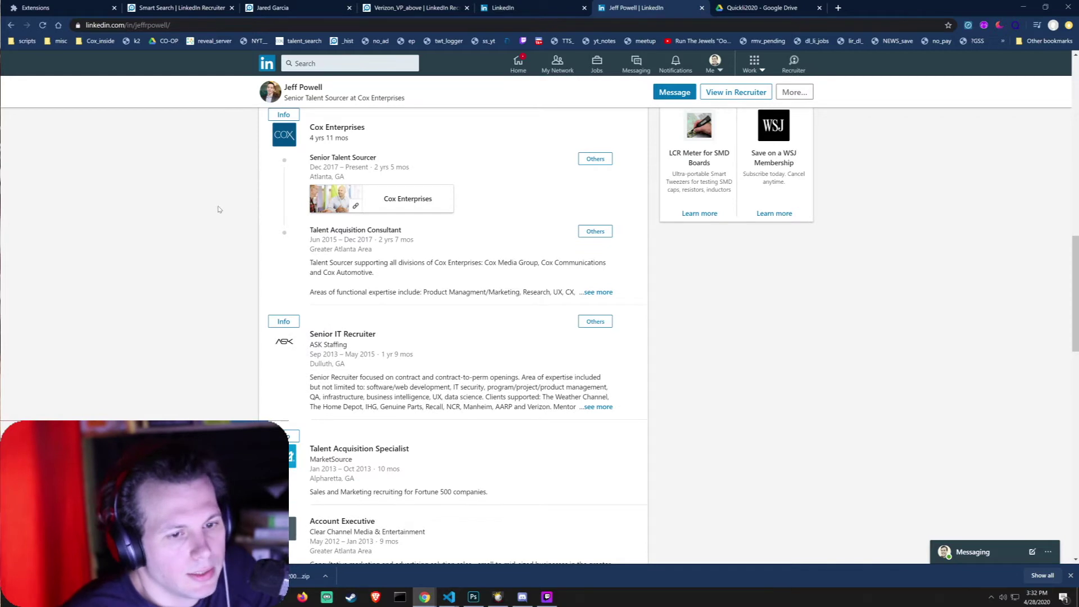
{"action": "scroll", "coordinate": [208, 223], "scroll_direction": "up", "scroll_amount": 2}
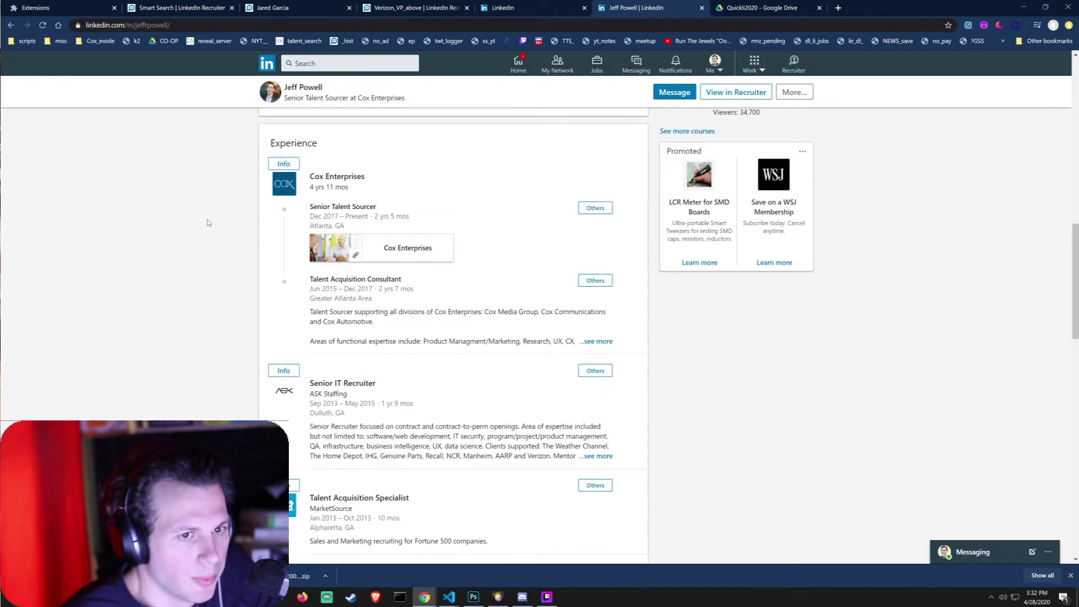
{"action": "left_click", "coordinate": [284, 215]}
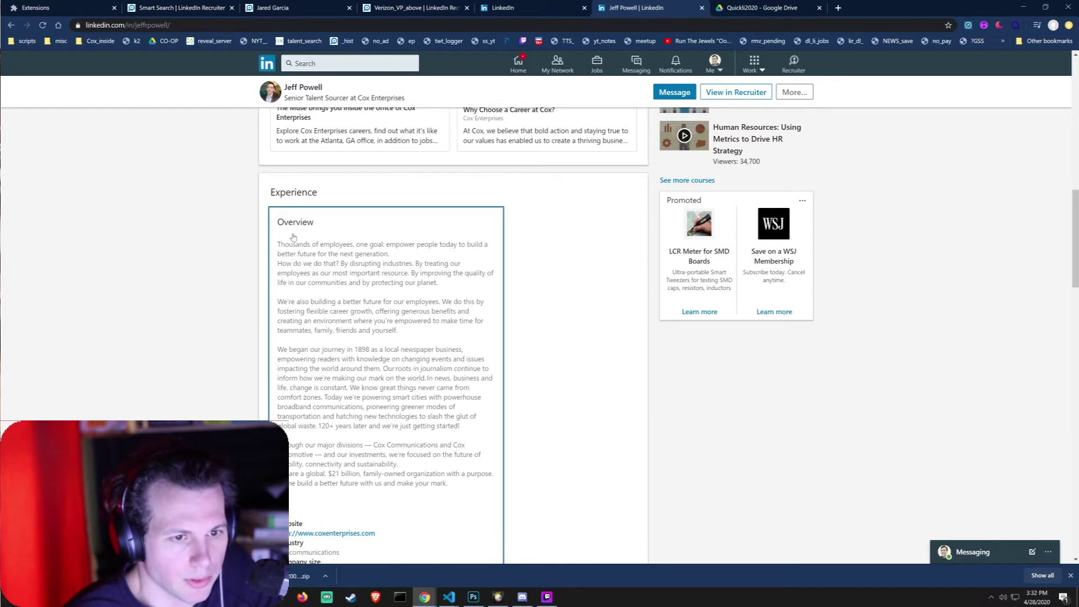
{"action": "left_click", "coordinate": [276, 236]}
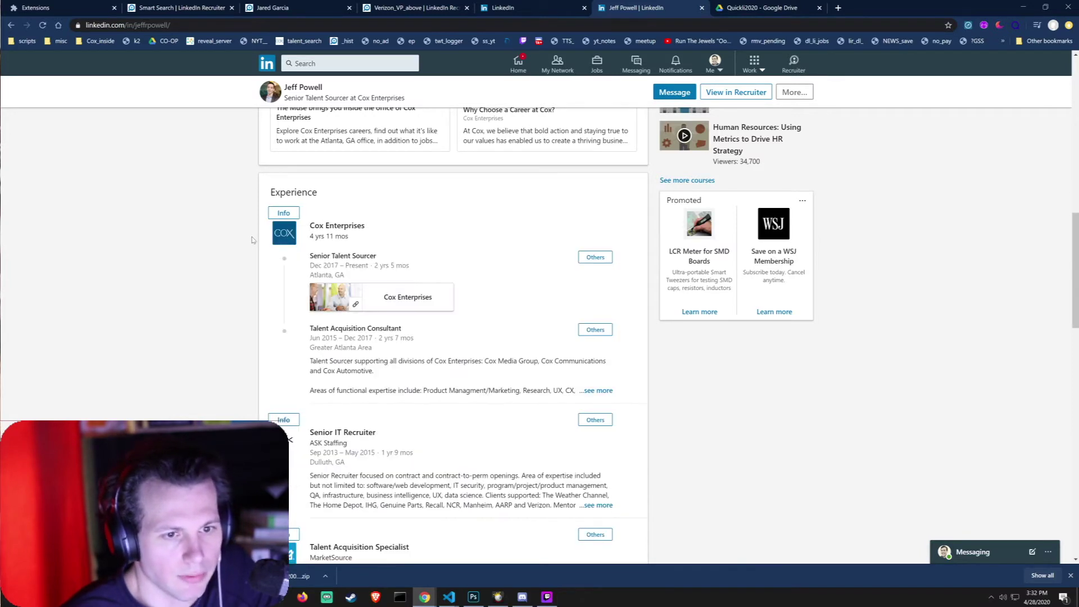
Step: List similar profiles for the Senior Talent Sourcer role, peek at the first one, and close both windows
{"action": "left_click", "coordinate": [588, 259]}
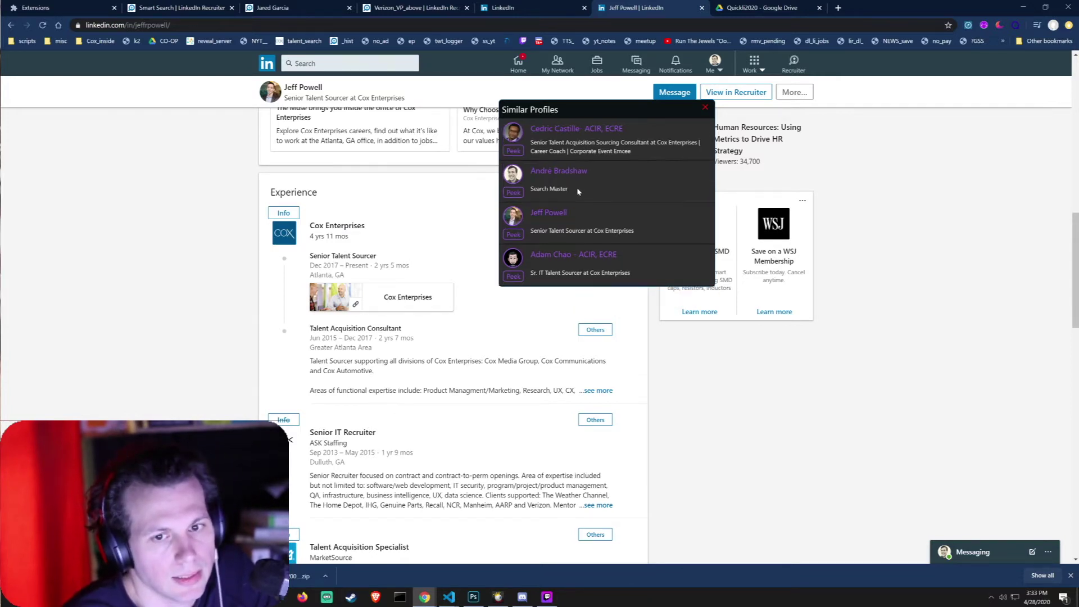
{"action": "left_click", "coordinate": [513, 150]}
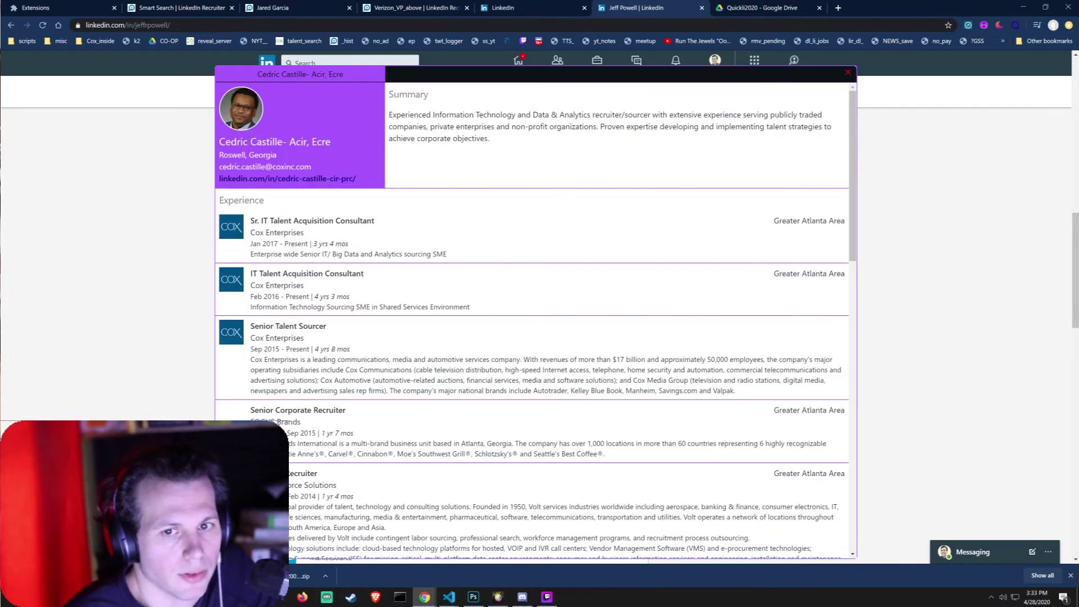
{"action": "left_click", "coordinate": [847, 73]}
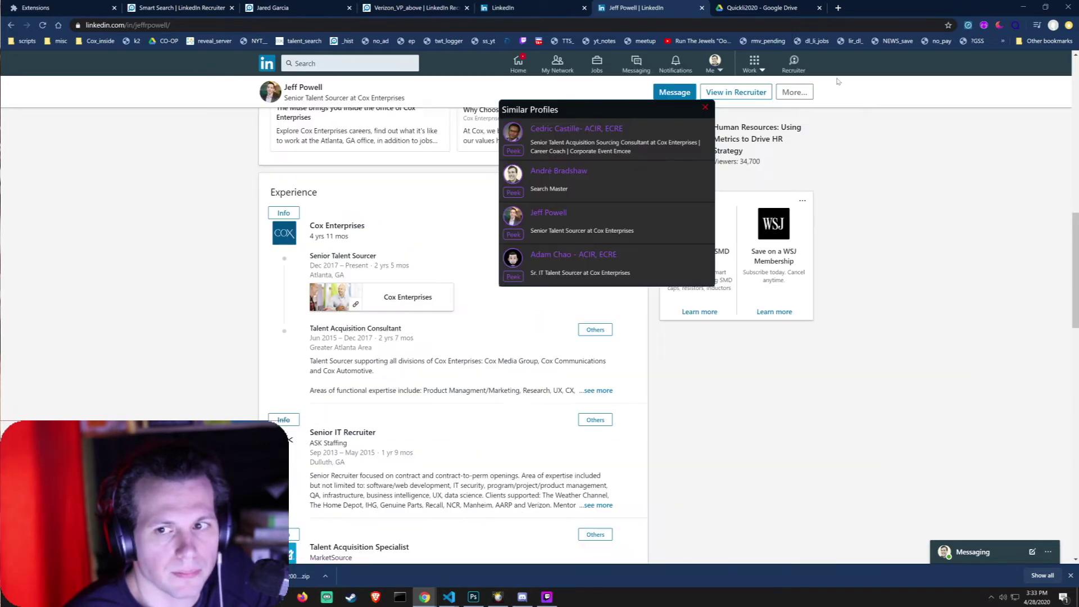
{"action": "left_click", "coordinate": [707, 109]}
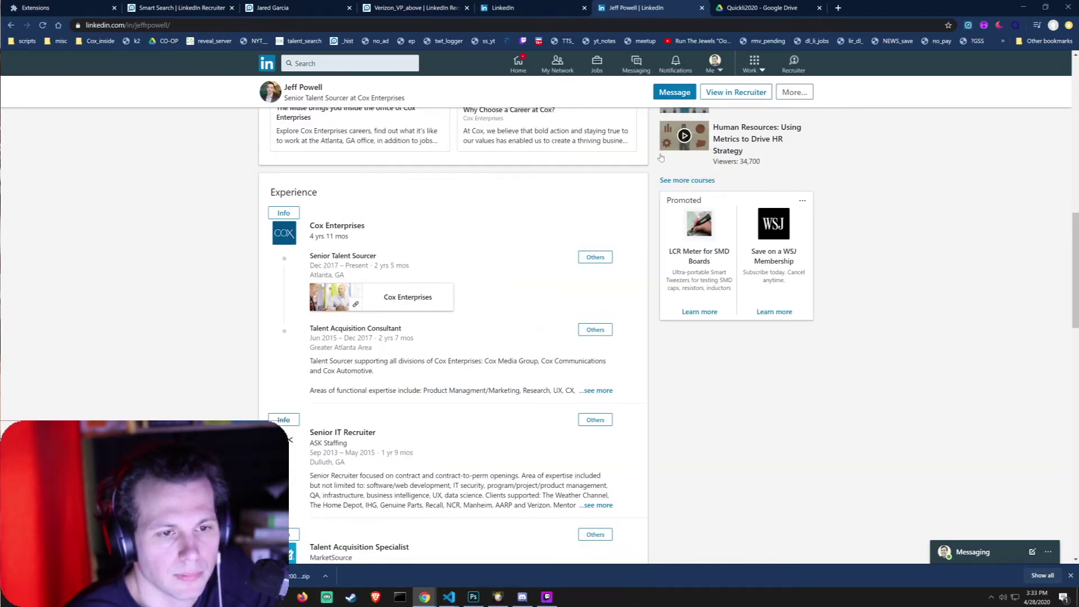
Step: Return to the LinkedIn home feed and look through the posts for the extension's Peek option beside their authors
{"action": "scroll", "coordinate": [625, 178], "scroll_direction": "down", "scroll_amount": 6}
{"action": "scroll", "coordinate": [625, 179], "scroll_direction": "up", "scroll_amount": 10}
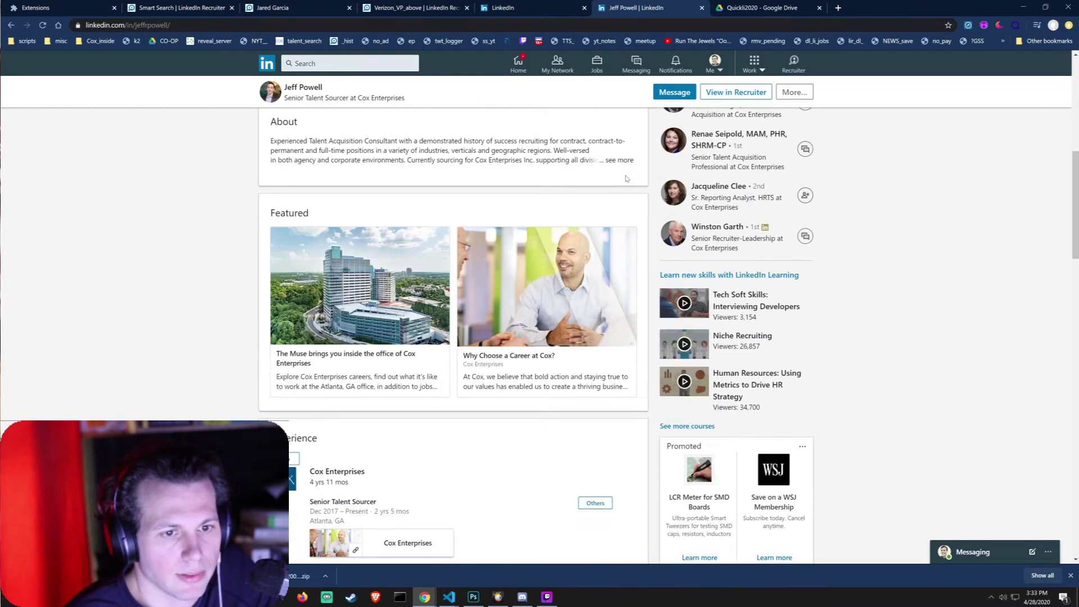
{"action": "scroll", "coordinate": [626, 179], "scroll_direction": "up", "scroll_amount": 4}
{"action": "left_click", "coordinate": [515, 66]}
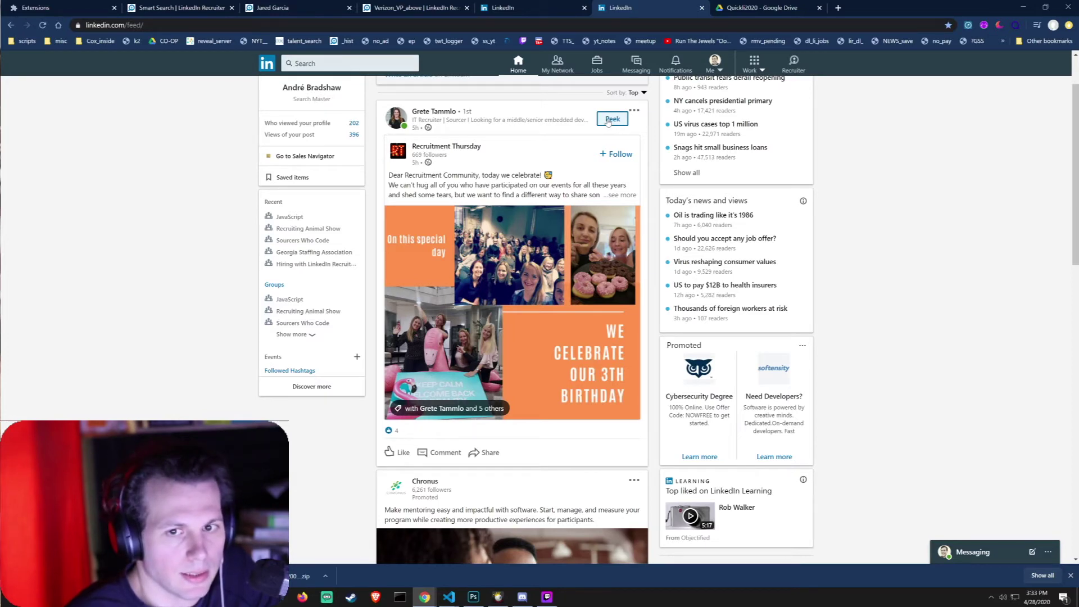
{"action": "scroll", "coordinate": [608, 122], "scroll_direction": "down", "scroll_amount": 15}
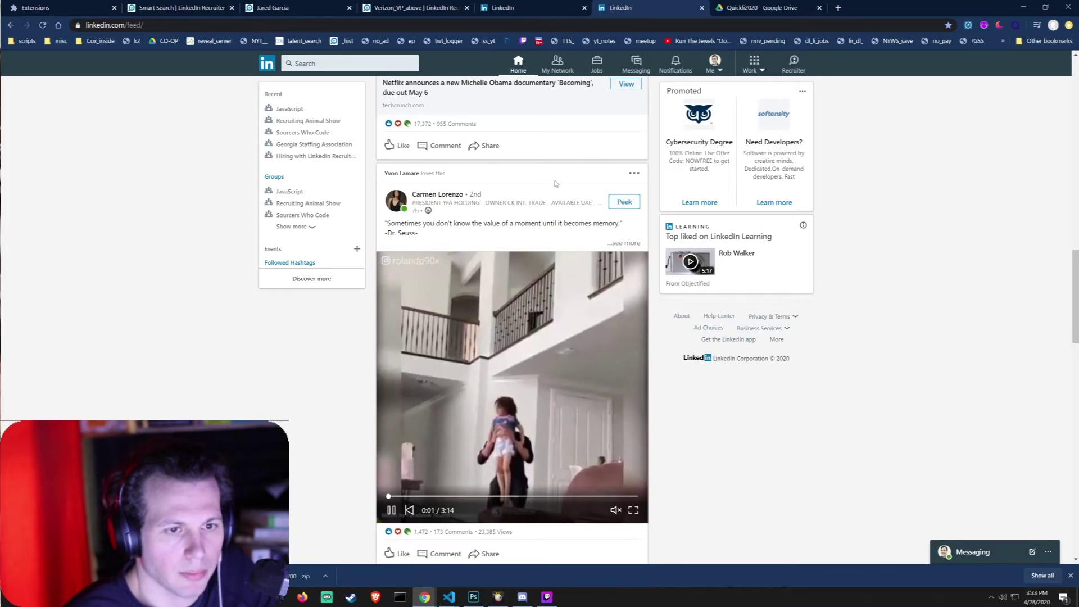
Step: Open the list of people who viewed the profile, peek at the first individual viewer, and close the preview
{"action": "scroll", "coordinate": [557, 181], "scroll_direction": "up", "scroll_amount": 7}
{"action": "scroll", "coordinate": [343, 154], "scroll_direction": "up", "scroll_amount": 10}
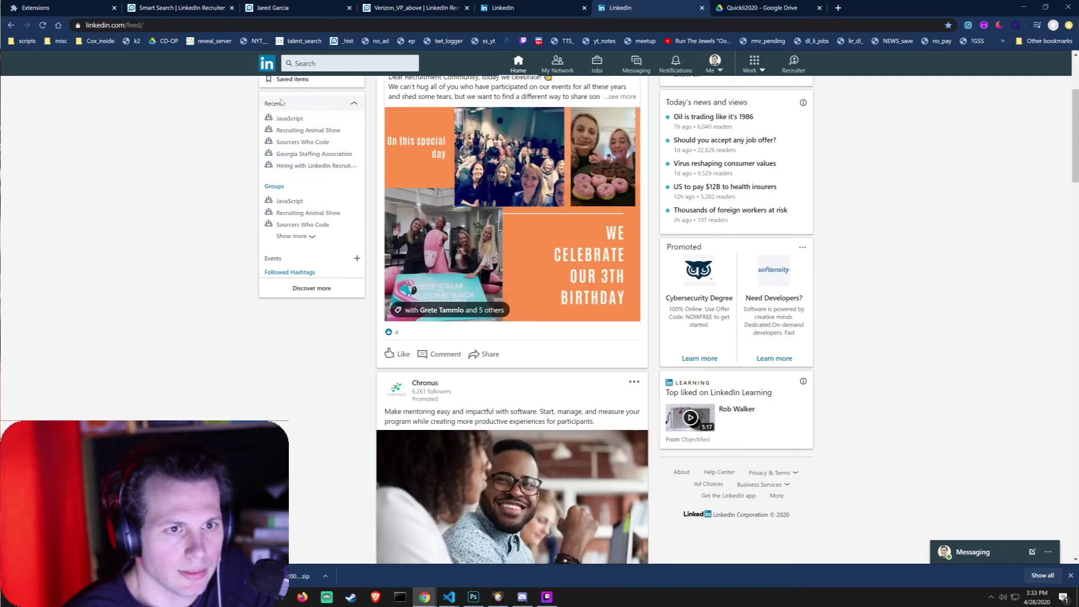
{"action": "left_click", "coordinate": [324, 197]}
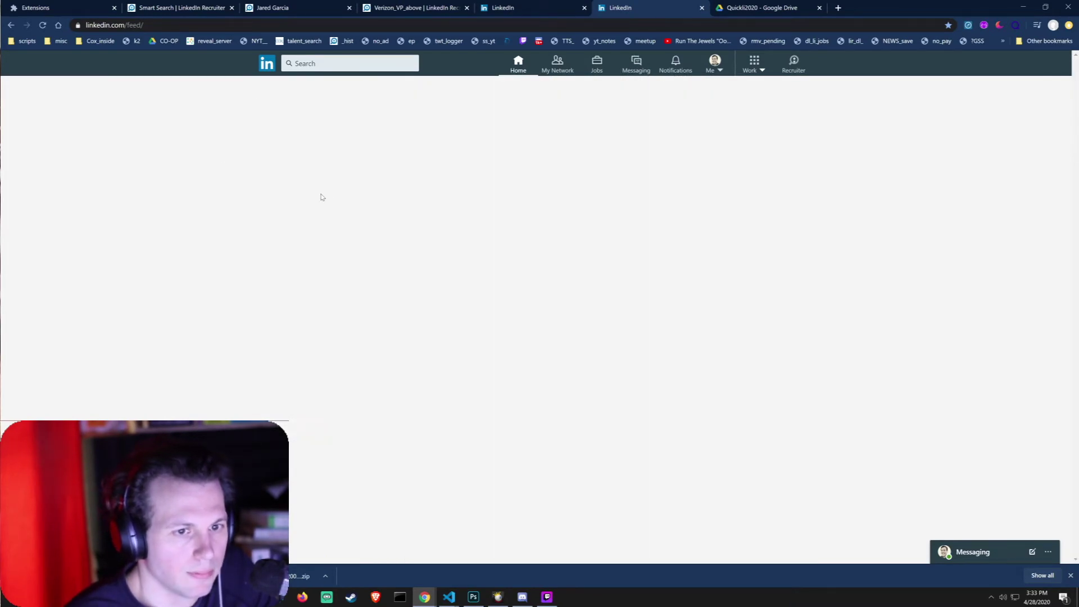
{"action": "scroll", "coordinate": [503, 202], "scroll_direction": "down", "scroll_amount": 4}
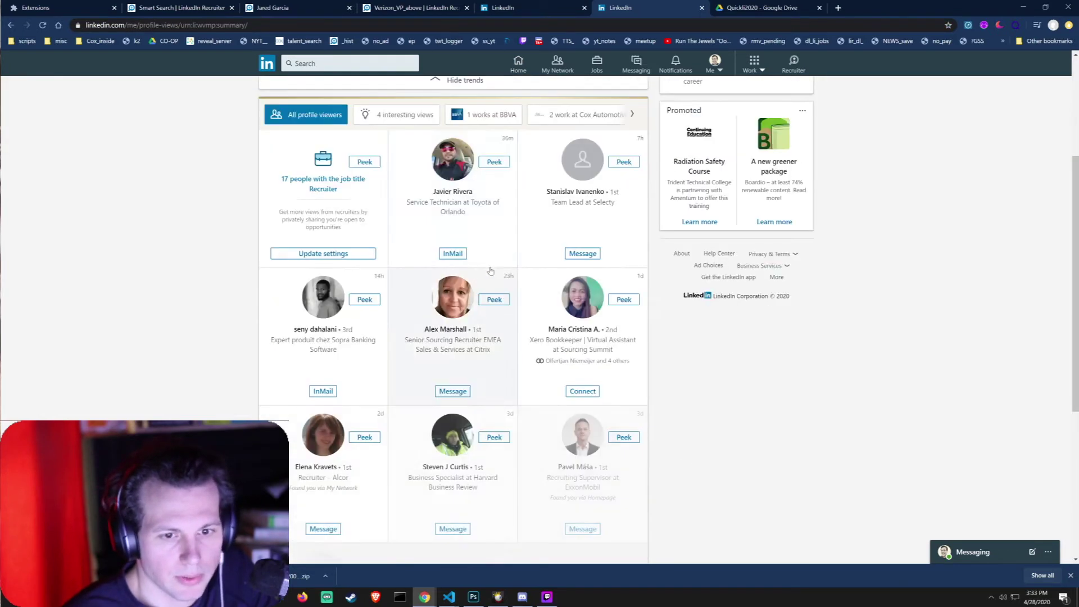
{"action": "left_click", "coordinate": [501, 164]}
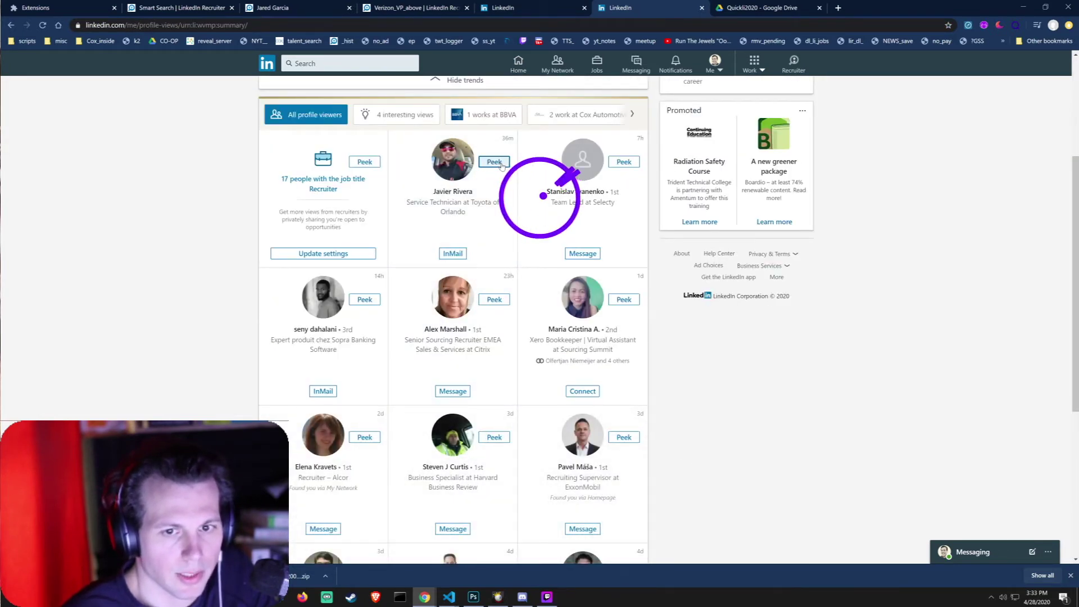
{"action": "left_click", "coordinate": [848, 73]}
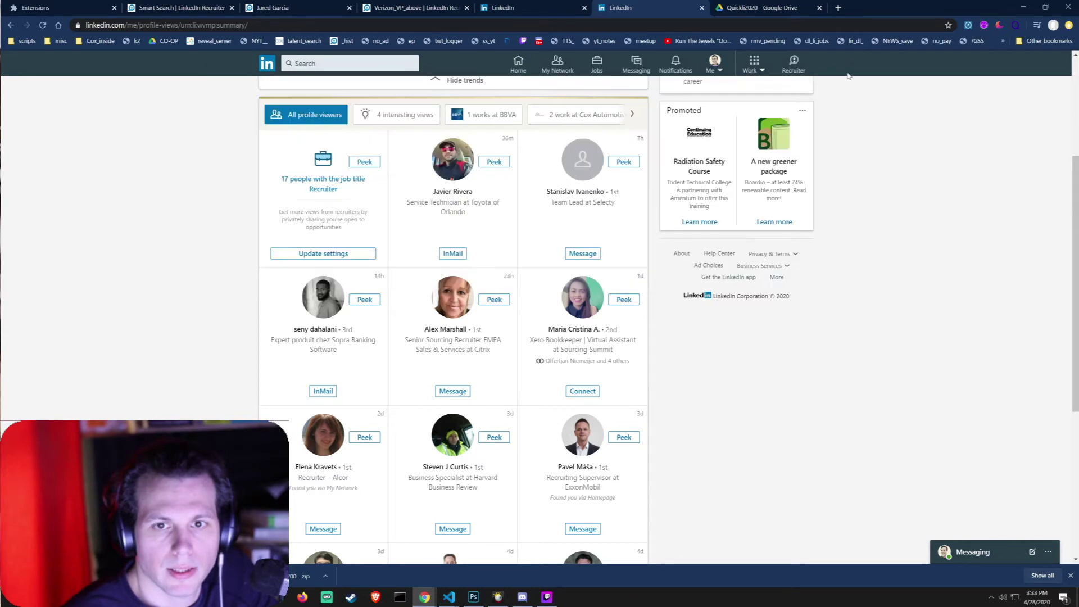
Step: Open the My Network page, peek at the sender of the first pending invitation, and close the preview
{"action": "left_click", "coordinate": [555, 65]}
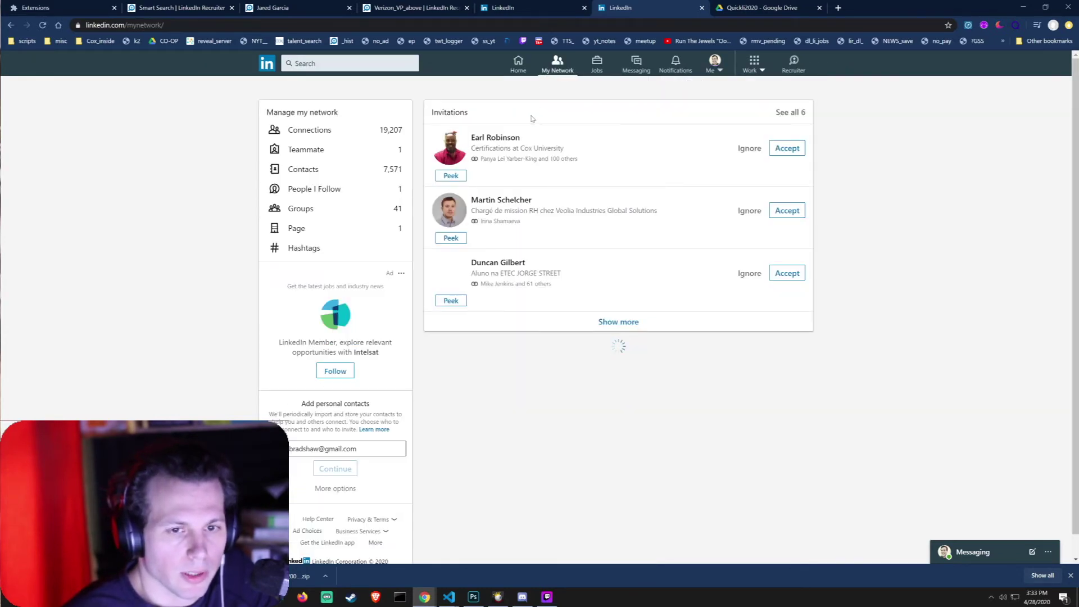
{"action": "left_click", "coordinate": [453, 177]}
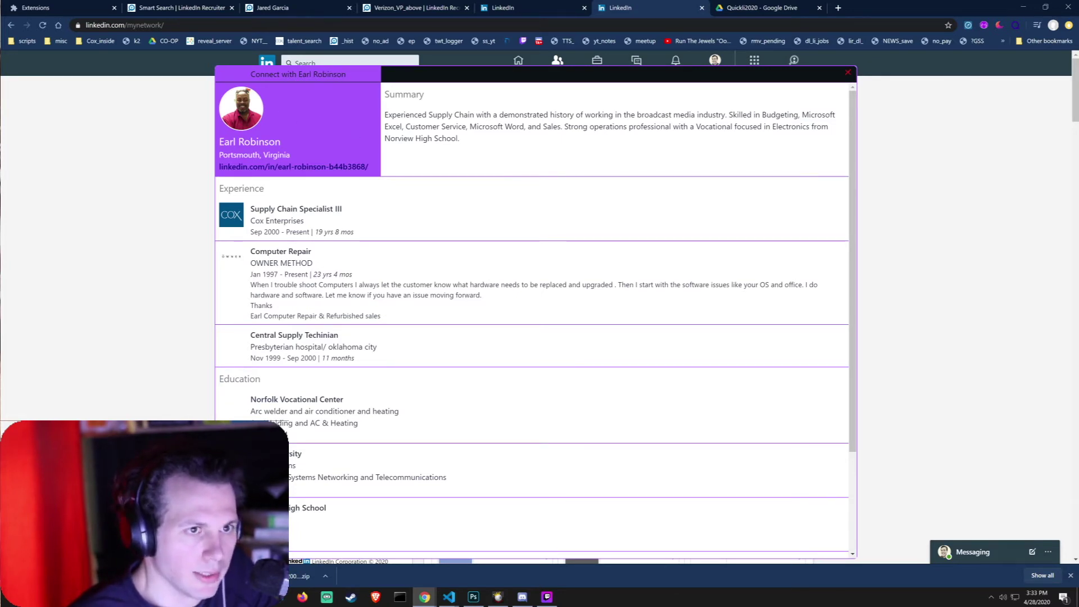
{"action": "left_click", "coordinate": [848, 75]}
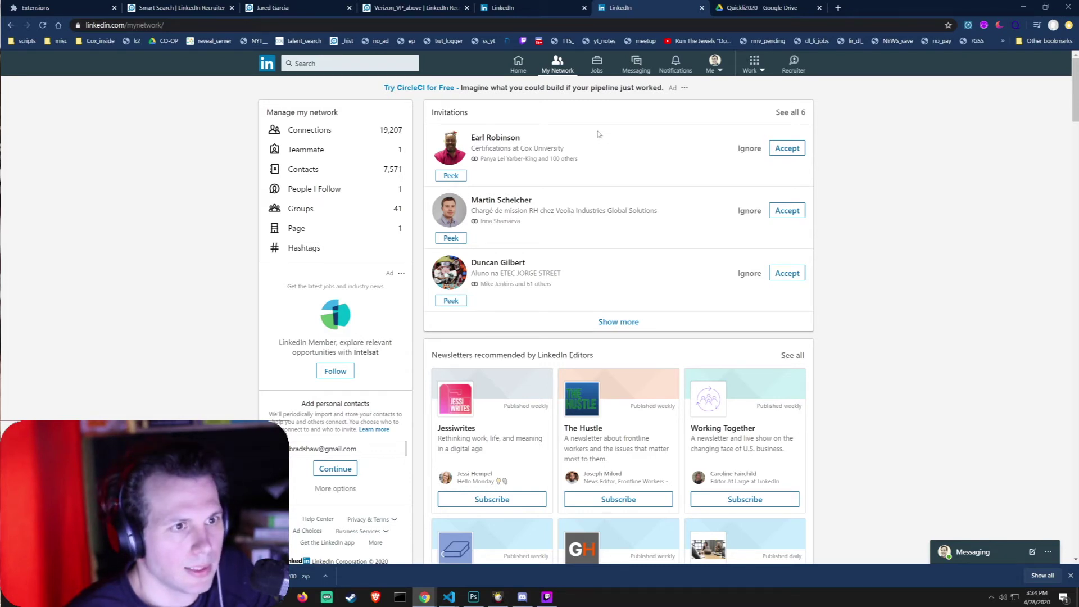
Step: Check the enrichment progress in the Recruiter search and look over the open candidate profile and the Verizon_VP_above project
{"action": "left_click", "coordinate": [185, 11]}
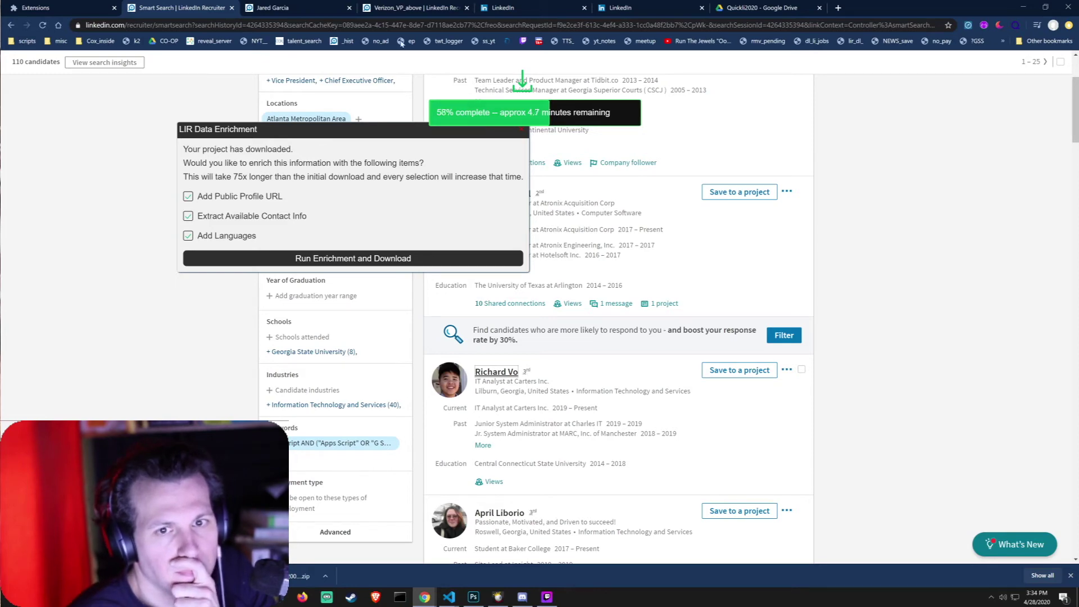
{"action": "left_click", "coordinate": [313, 8]}
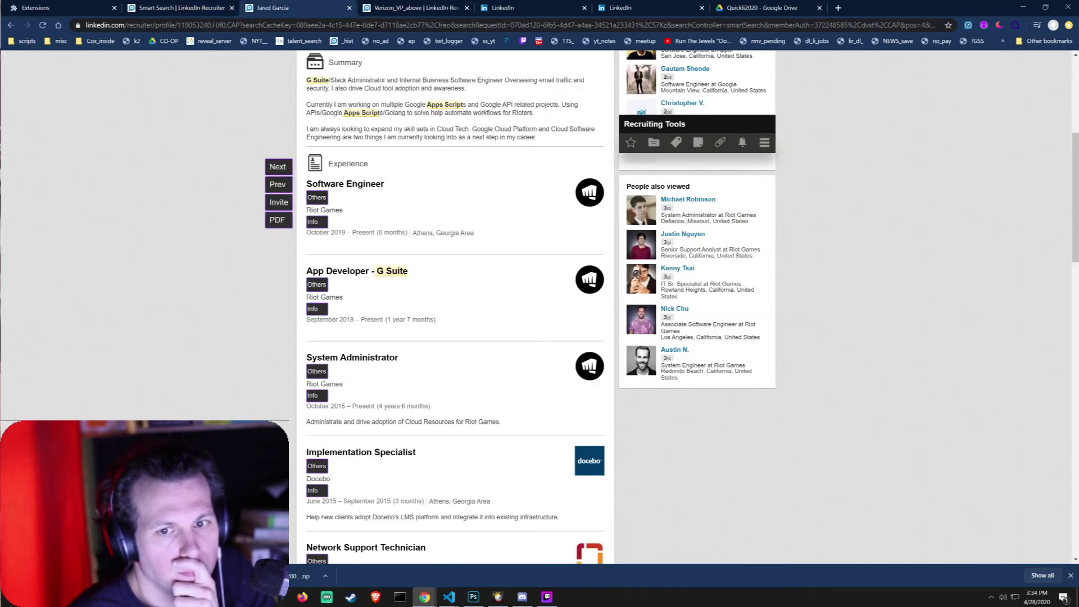
{"action": "scroll", "coordinate": [375, 81], "scroll_direction": "down", "scroll_amount": 5}
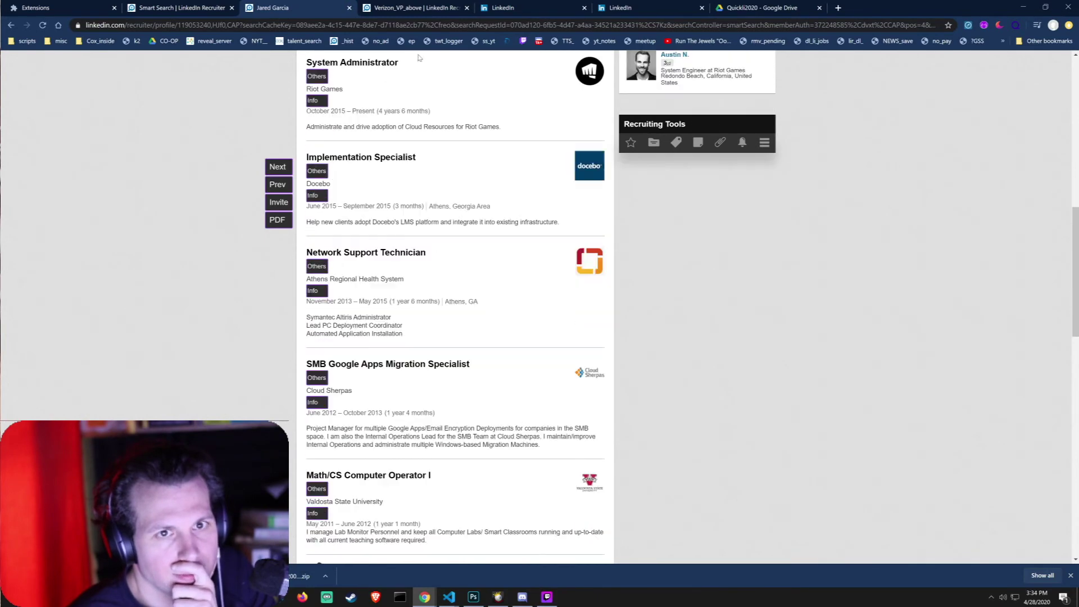
{"action": "left_click", "coordinate": [406, 9]}
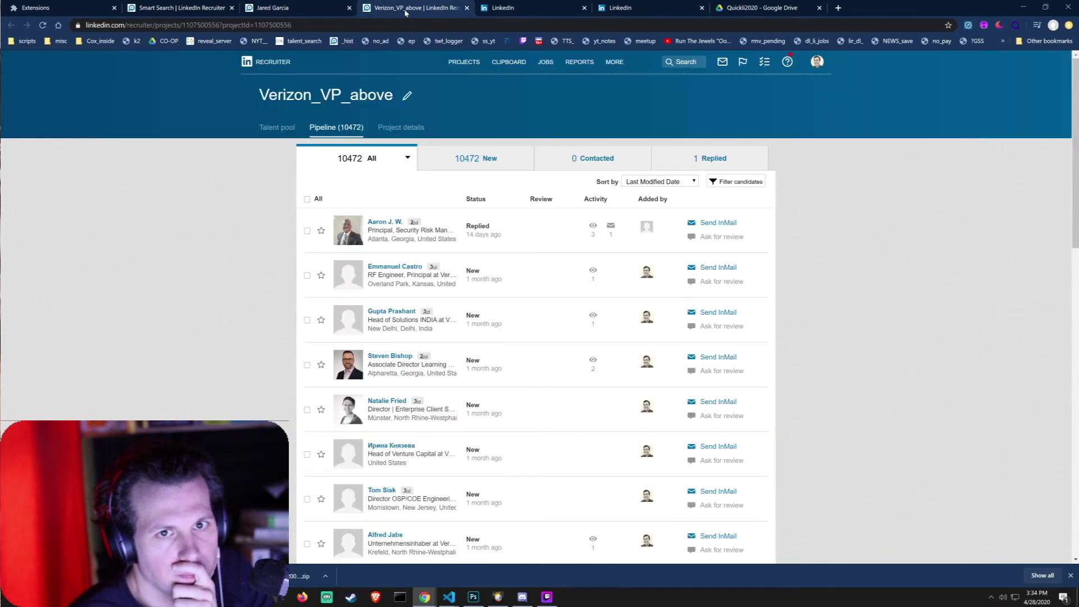
Step: Look through the posts in the older LinkedIn home feed and close that browser tab
{"action": "left_click", "coordinate": [493, 9]}
{"action": "scroll", "coordinate": [613, 92], "scroll_direction": "down", "scroll_amount": 5}
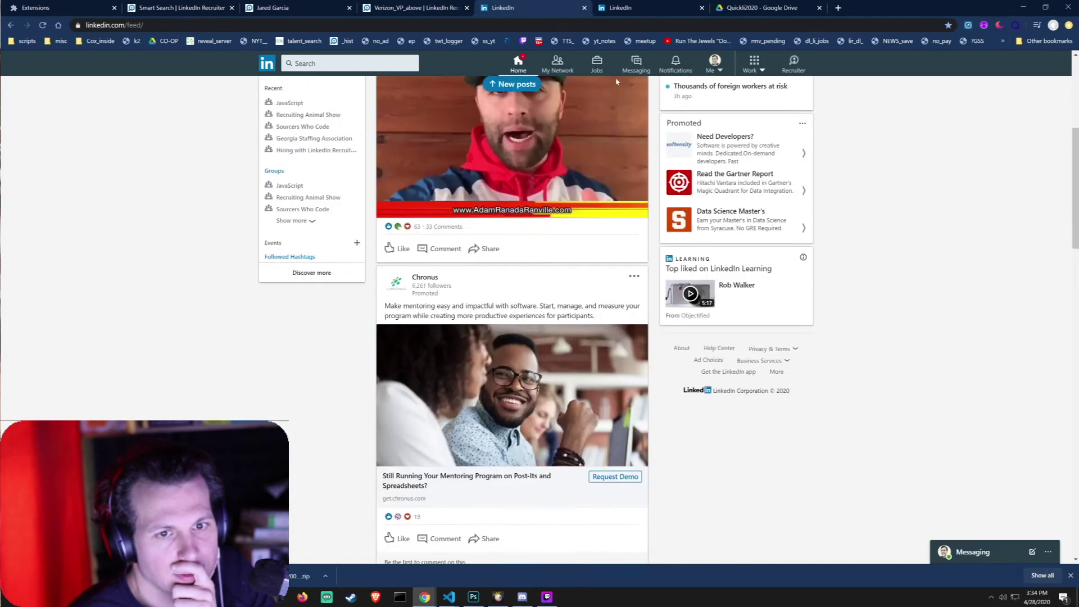
{"action": "scroll", "coordinate": [613, 91], "scroll_direction": "down", "scroll_amount": 8}
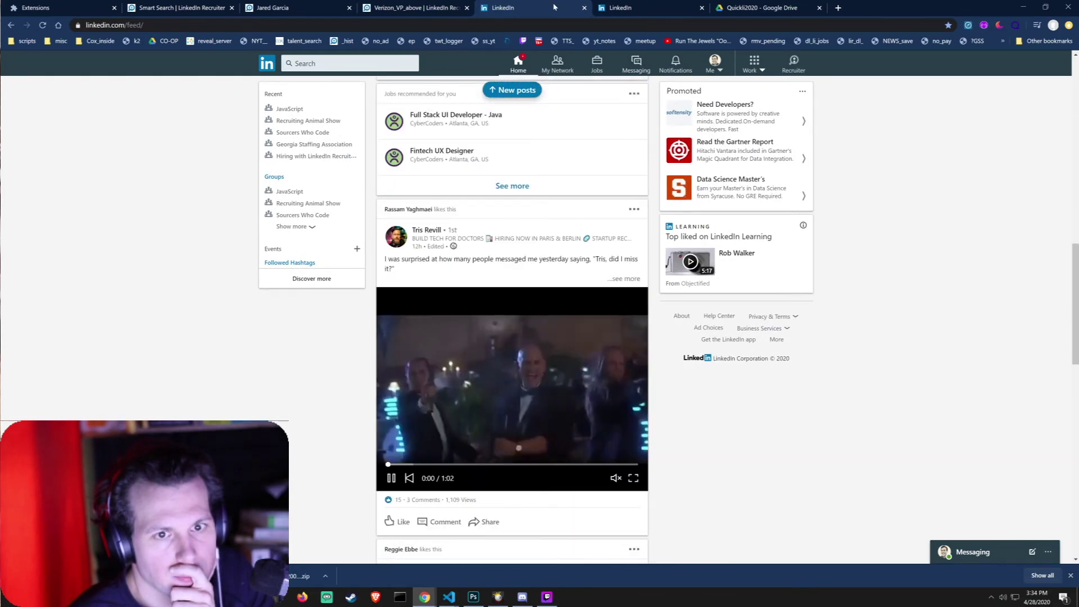
{"action": "middle_click", "coordinate": [554, 8]}
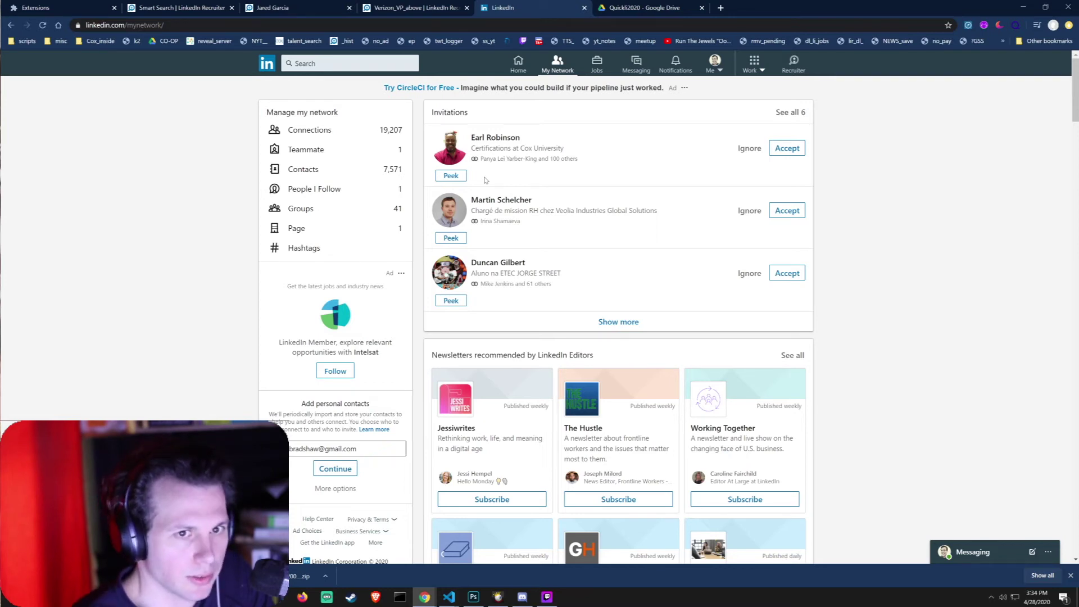
Step: Search LinkedIn for JavaScript people and look through the results for the Peek option beside each person
{"action": "left_click", "coordinate": [349, 63]}
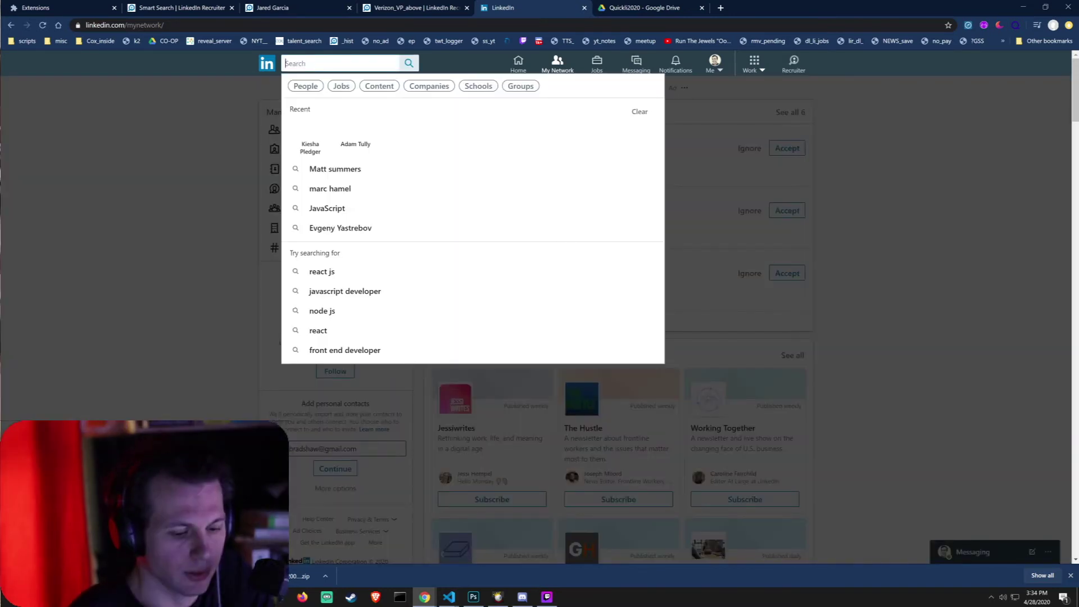
{"action": "type", "text": "k"}
{"action": "key", "text": "BackSpace"}
{"action": "type", "text": "javas"}
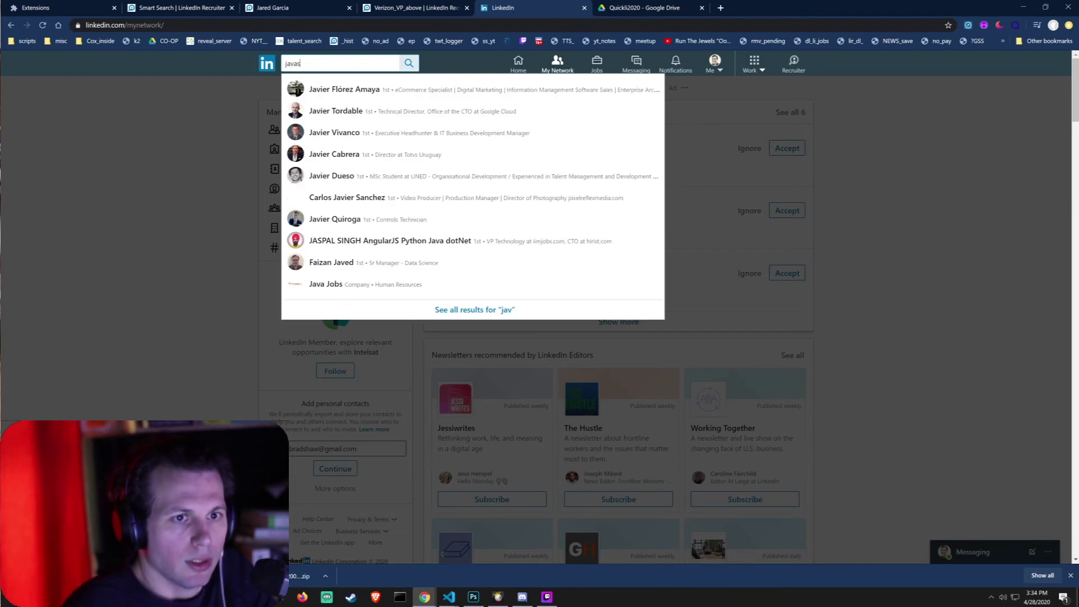
{"action": "type", "text": "cript"}
{"action": "left_click", "coordinate": [339, 114]}
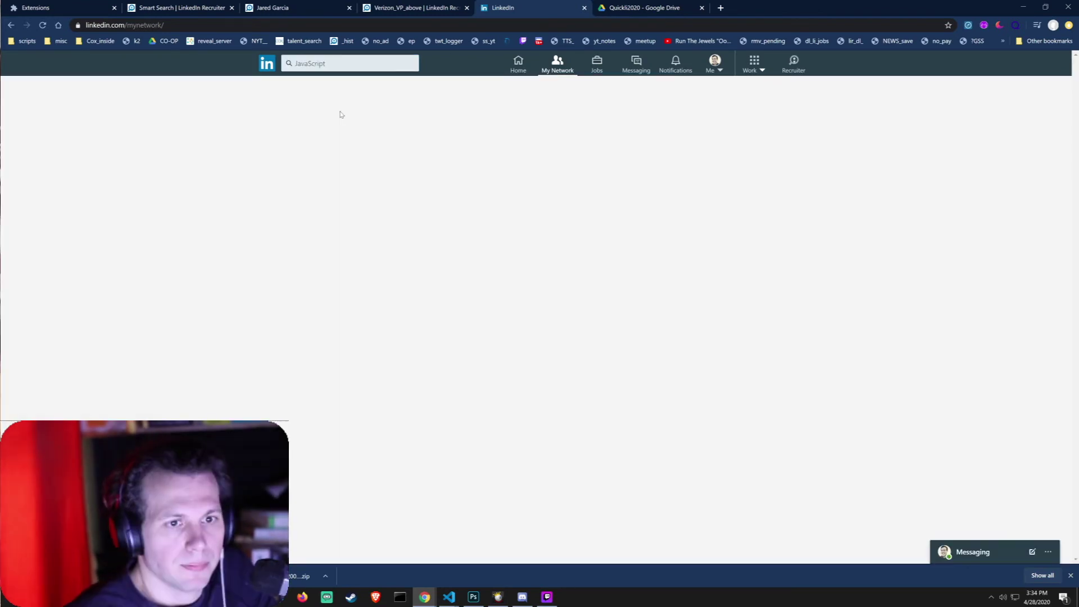
{"action": "scroll", "coordinate": [345, 163], "scroll_direction": "down", "scroll_amount": 1}
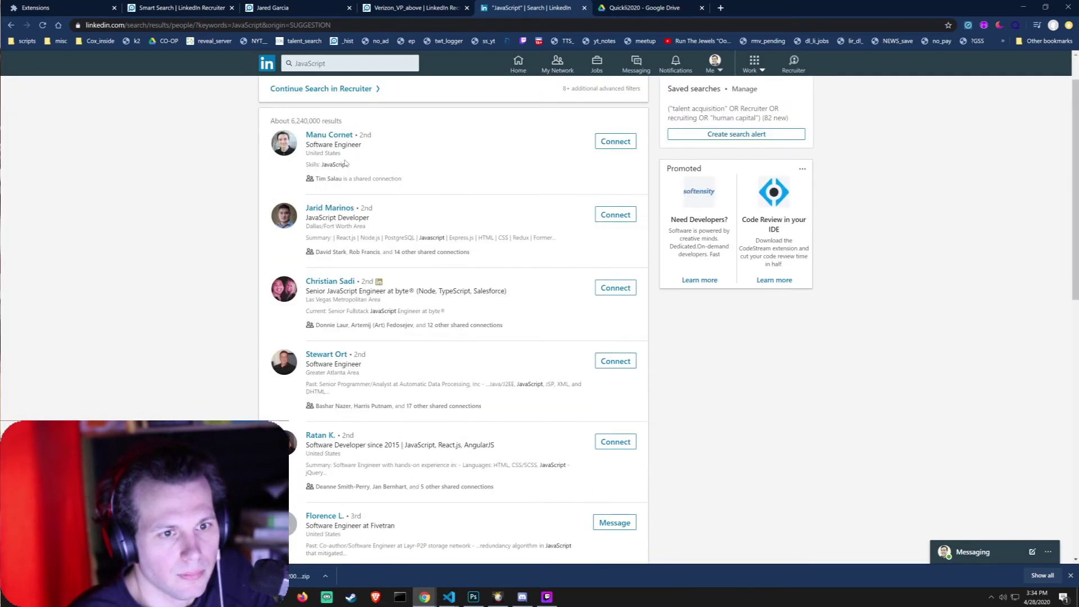
{"action": "scroll", "coordinate": [345, 163], "scroll_direction": "down", "scroll_amount": 1}
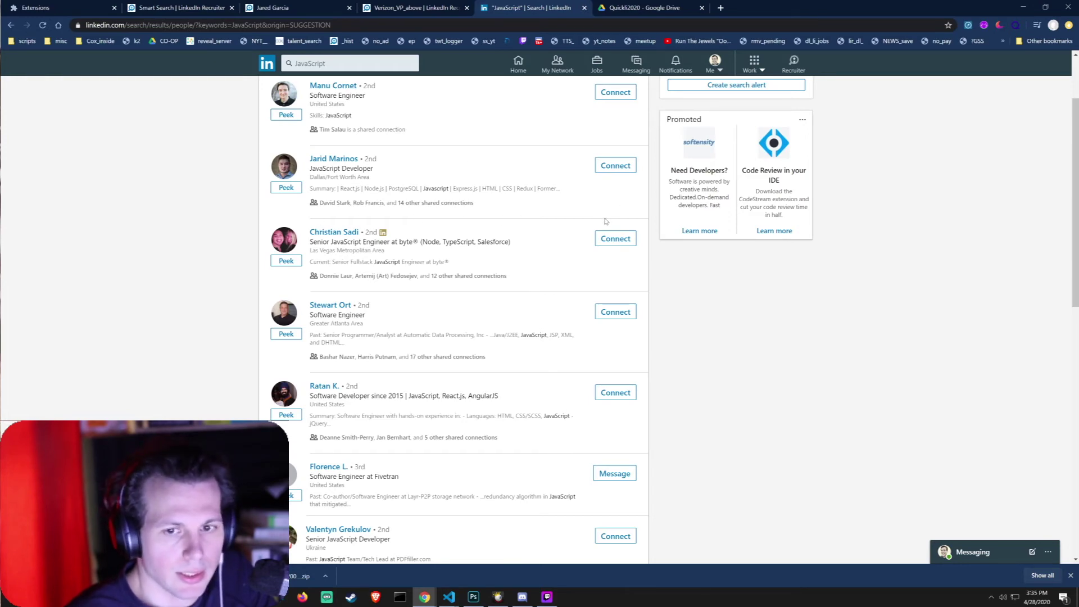
{"action": "scroll", "coordinate": [586, 212], "scroll_direction": "up", "scroll_amount": 2}
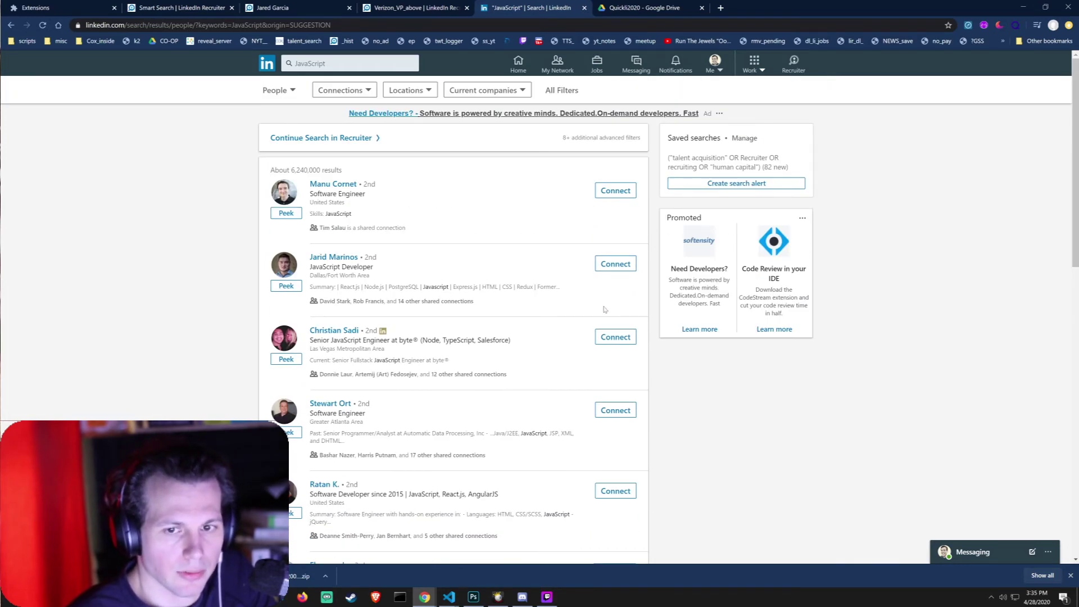
{"action": "scroll", "coordinate": [605, 393], "scroll_direction": "down", "scroll_amount": 9}
{"action": "scroll", "coordinate": [590, 354], "scroll_direction": "up", "scroll_amount": 9}
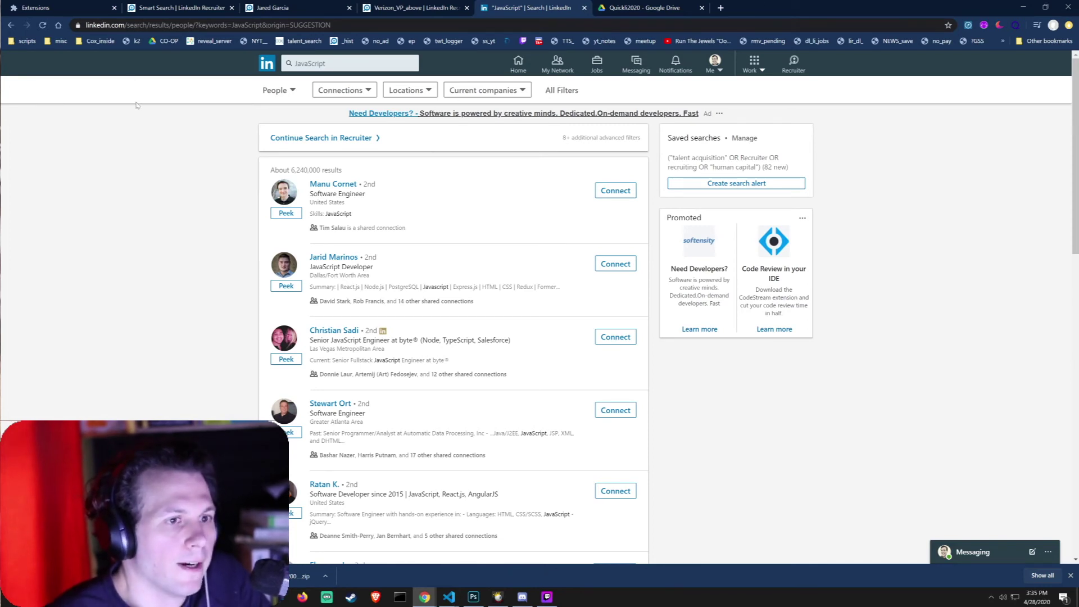
Step: Return to the Recruiter smart search to check the enrichment download and close the LIR Data Enrichment window
{"action": "left_click", "coordinate": [188, 9]}
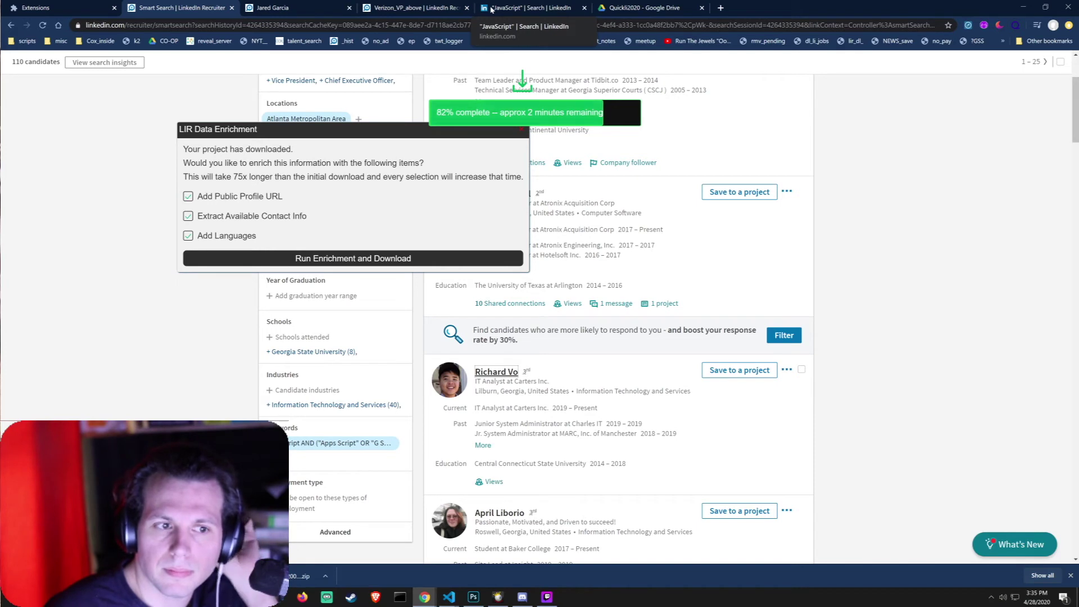
{"action": "left_click", "coordinate": [303, 9]}
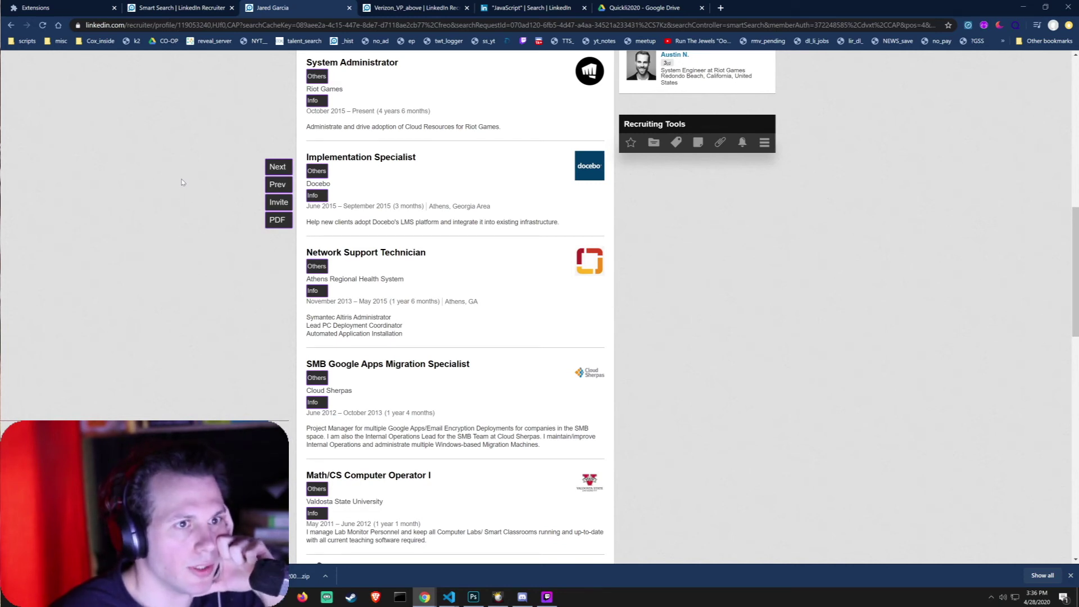
{"action": "left_click", "coordinate": [147, 7]}
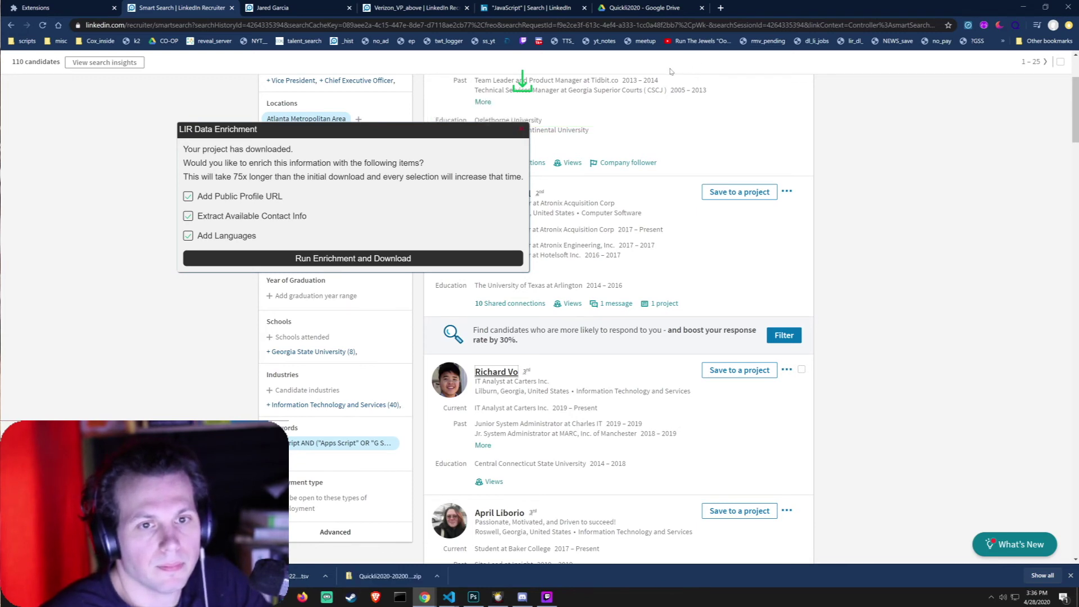
{"action": "left_click", "coordinate": [521, 129]}
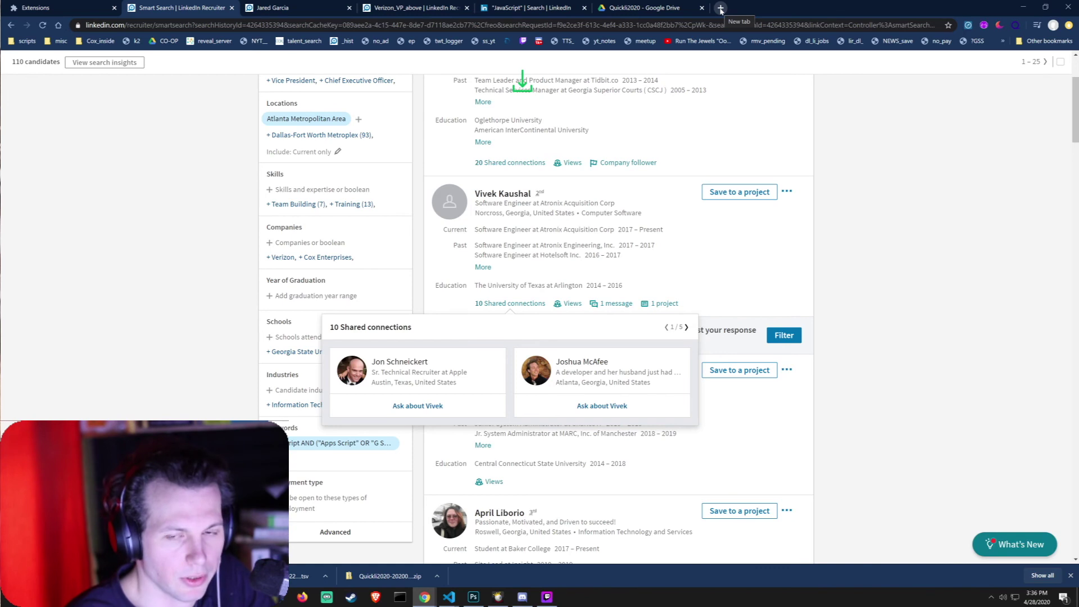
Step: Open sheets.google.com in a new browser tab and create a blank spreadsheet
{"action": "left_click", "coordinate": [924, 25]}
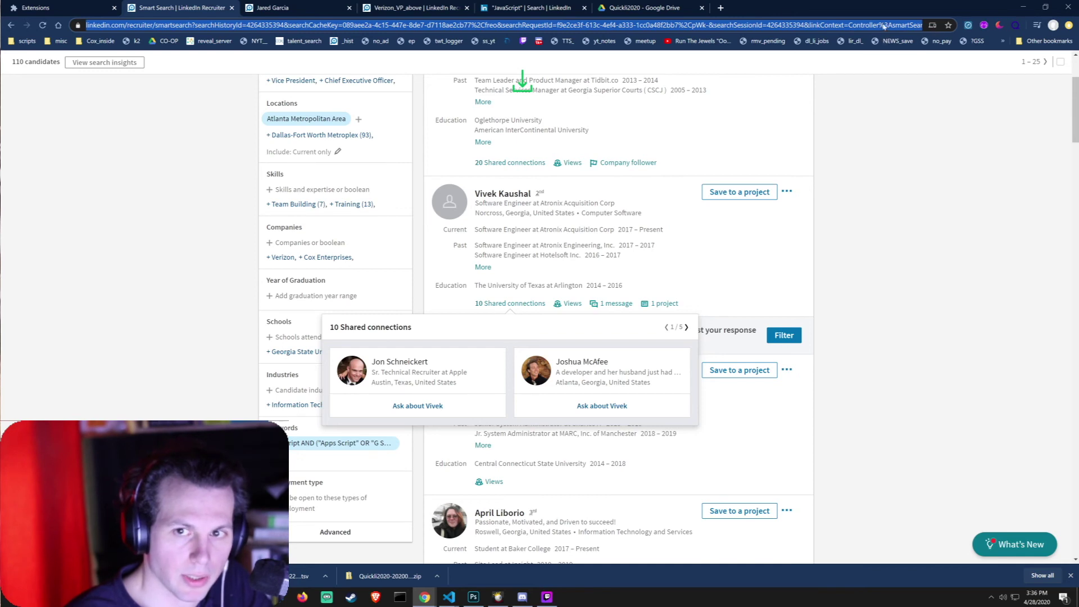
{"action": "left_click", "coordinate": [721, 9]}
{"action": "type", "text": "sheets.google.com"}
{"action": "key", "text": "Return"}
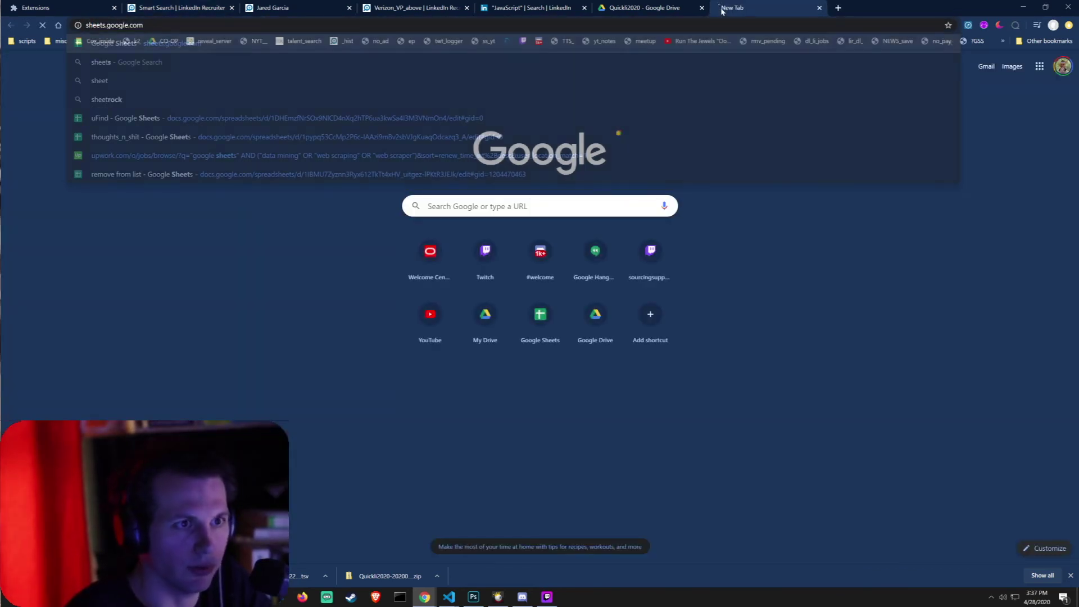
{"action": "left_click", "coordinate": [286, 175]}
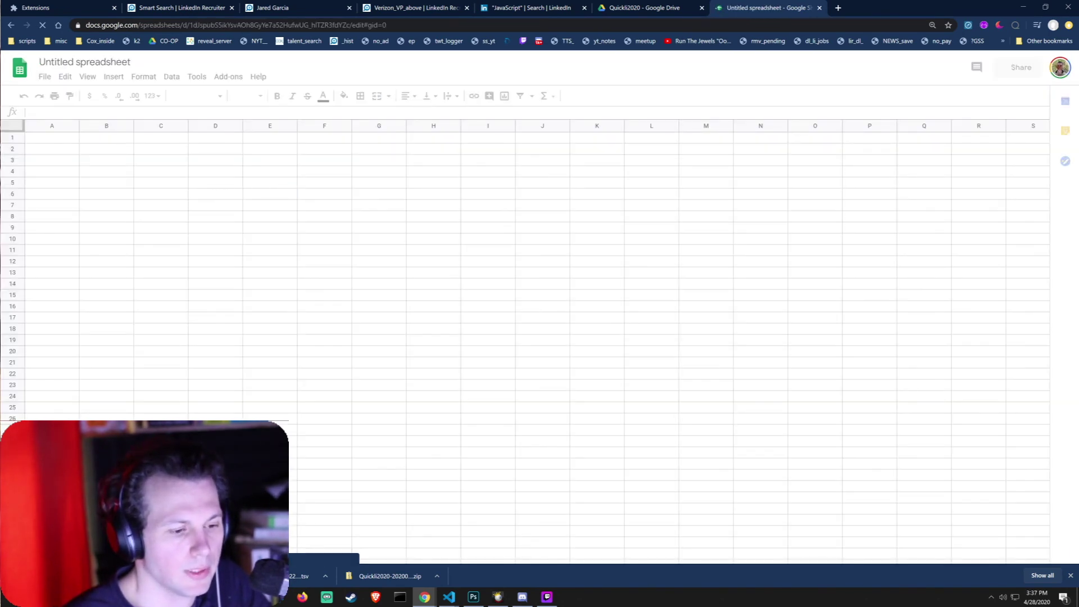
{"action": "left_click", "coordinate": [45, 77]}
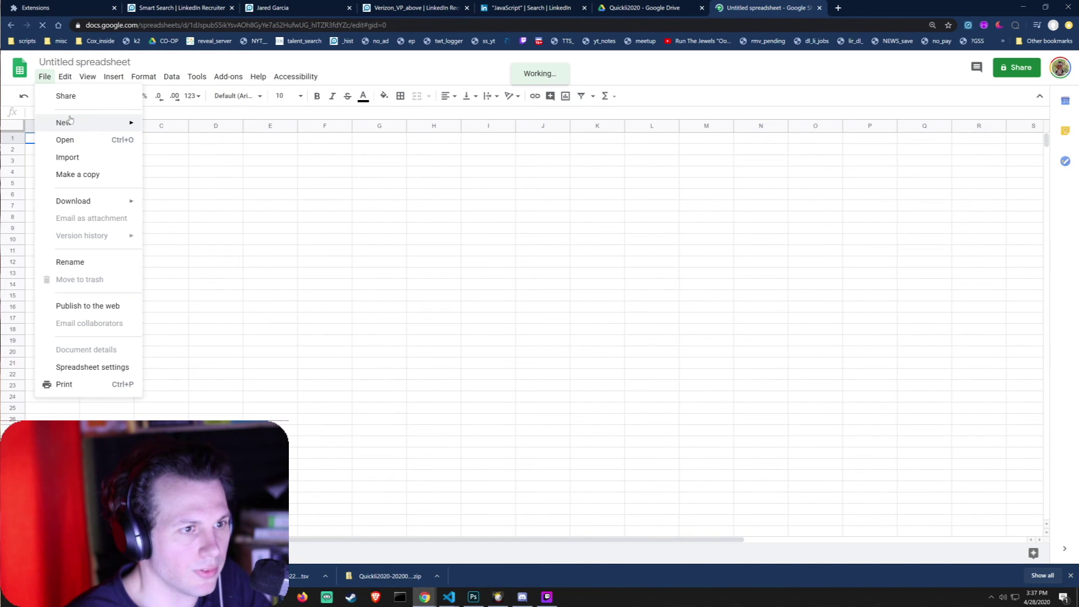
{"action": "mouse_move", "coordinate": [70, 120]}
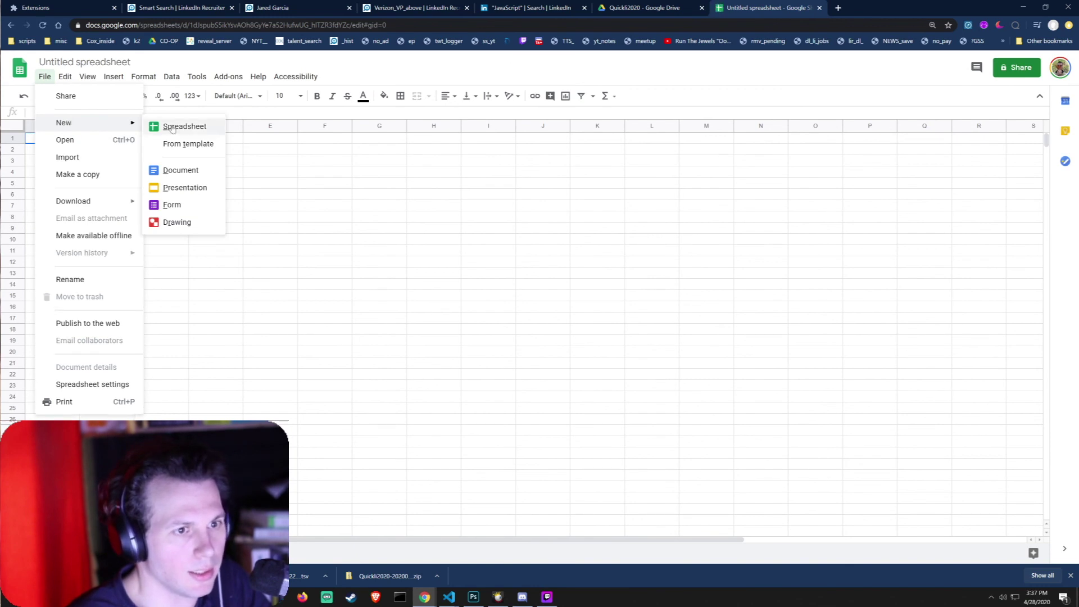
{"action": "left_click", "coordinate": [84, 157]}
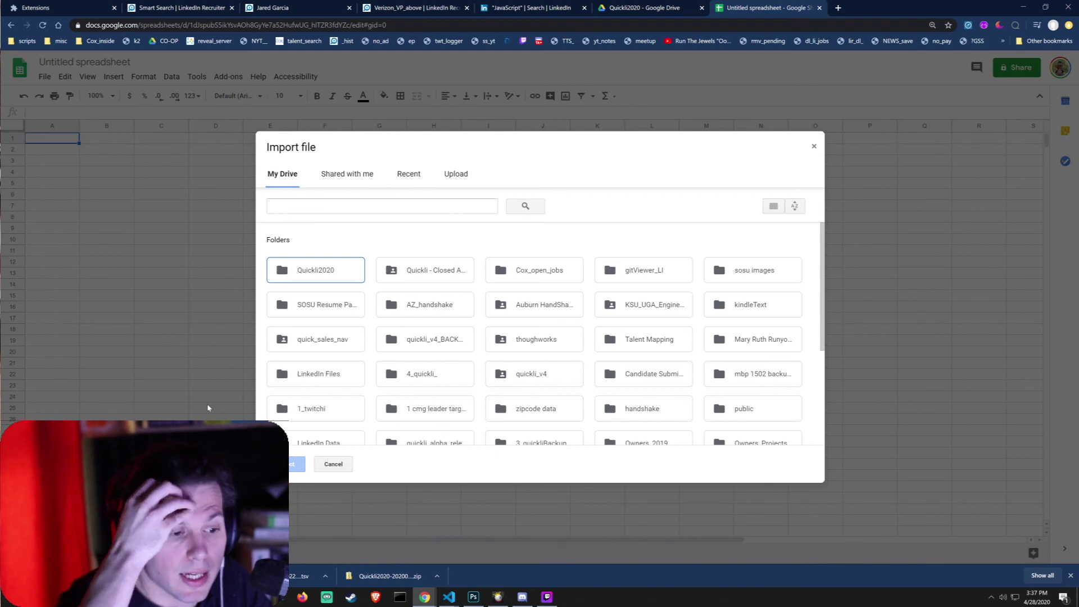
{"action": "left_click", "coordinate": [454, 177]}
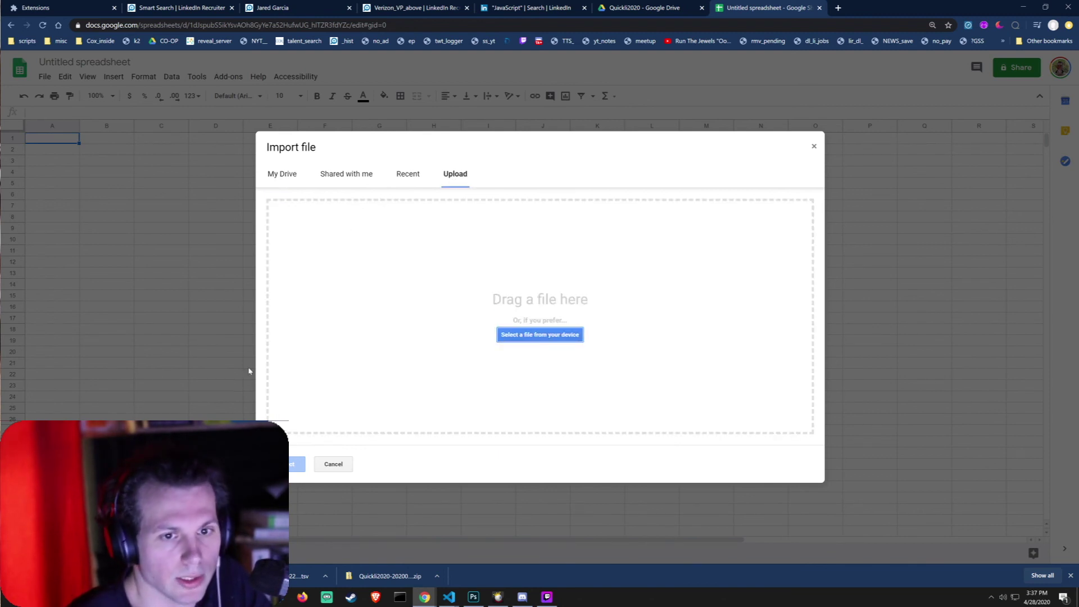
{"action": "left_click_drag", "start_coordinate": [298, 576], "coordinate": [401, 342]}
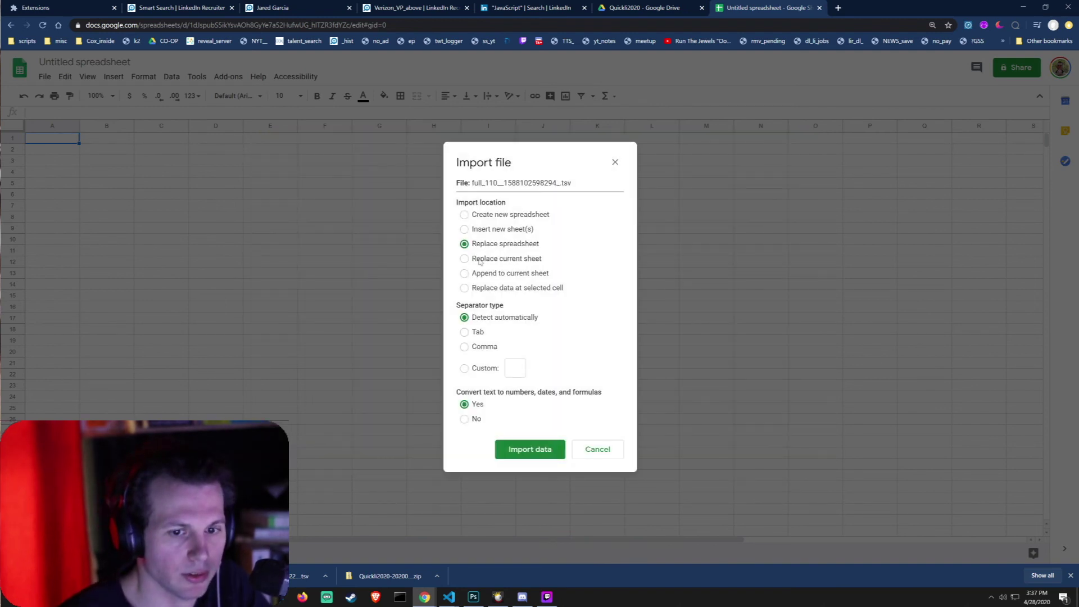
{"action": "left_click", "coordinate": [476, 333]}
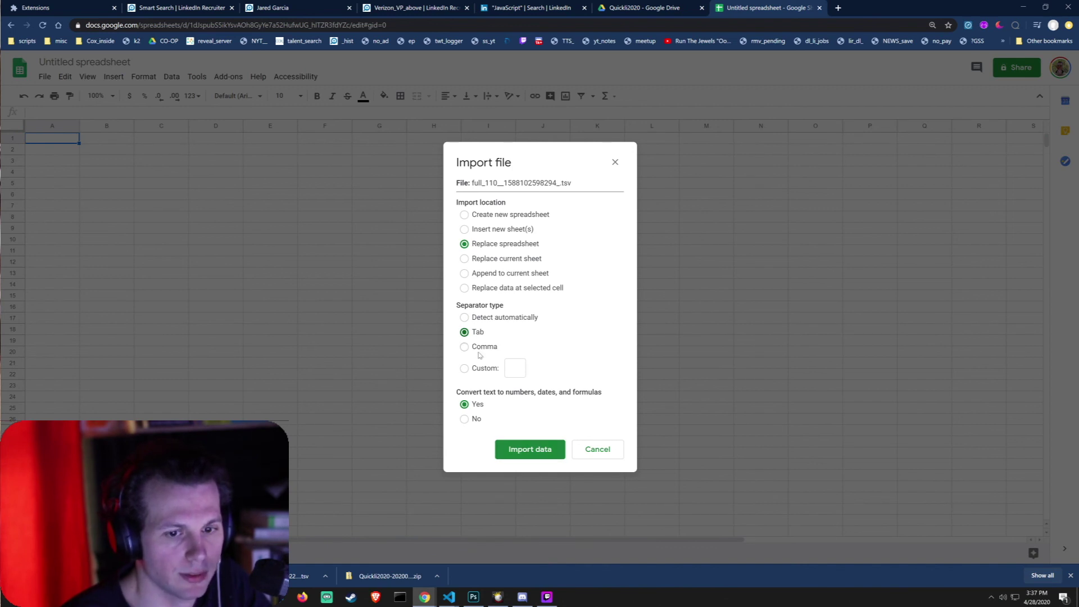
{"action": "left_click", "coordinate": [527, 450]}
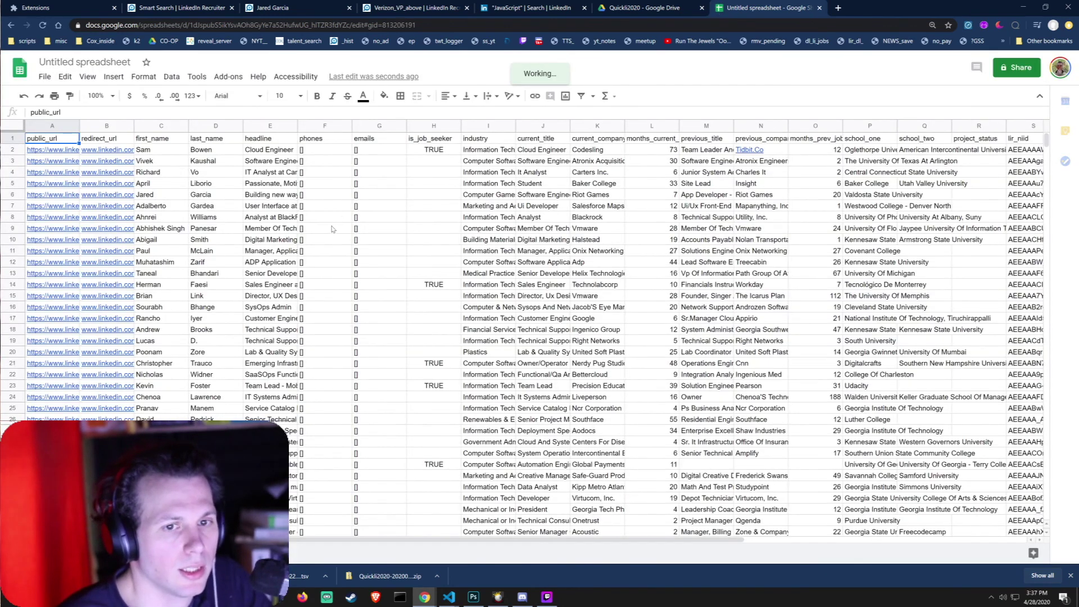
Step: Examine the public_url and redirect_url columns of the imported candidate data, comparing their headers and first entries
{"action": "key", "text": "Down"}
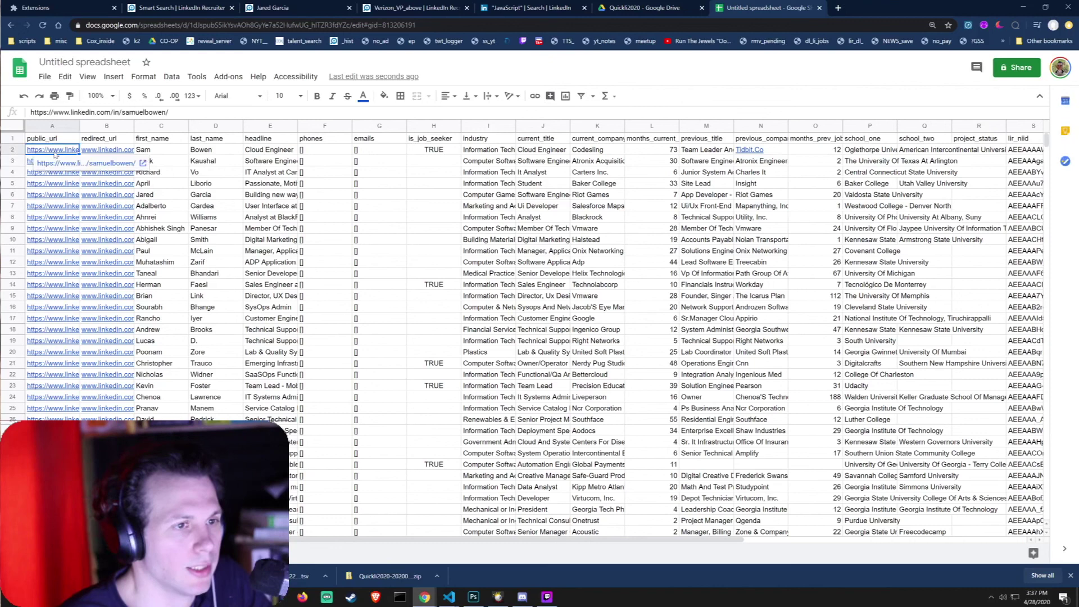
{"action": "key", "text": "Right"}
{"action": "key", "text": "Up"}
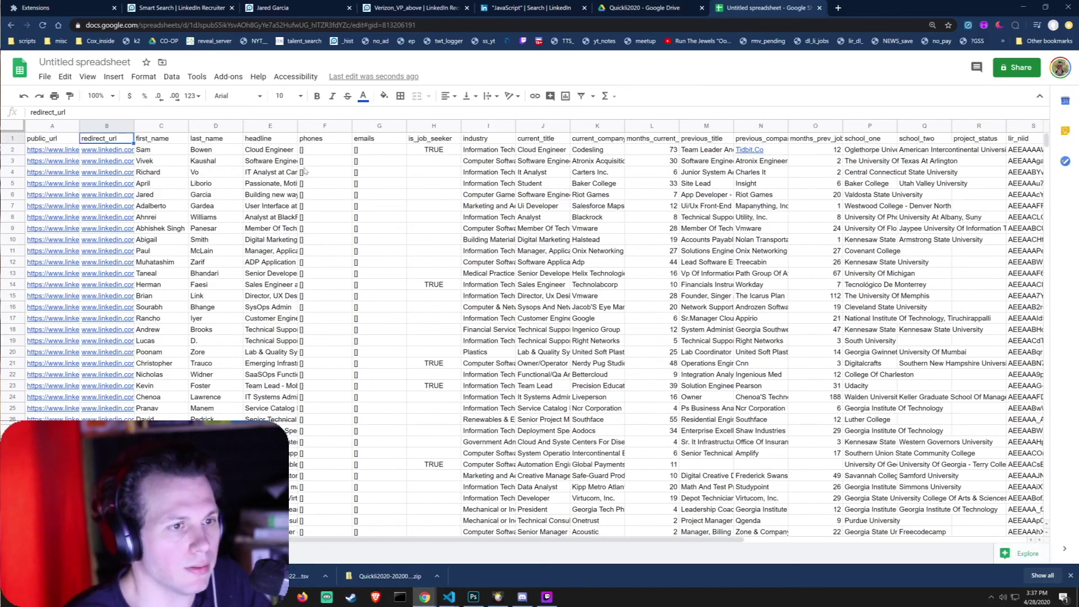
{"action": "key", "text": "Left"}
{"action": "key", "text": "Down"}
{"action": "key", "text": "Right"}
{"action": "key", "text": "Up"}
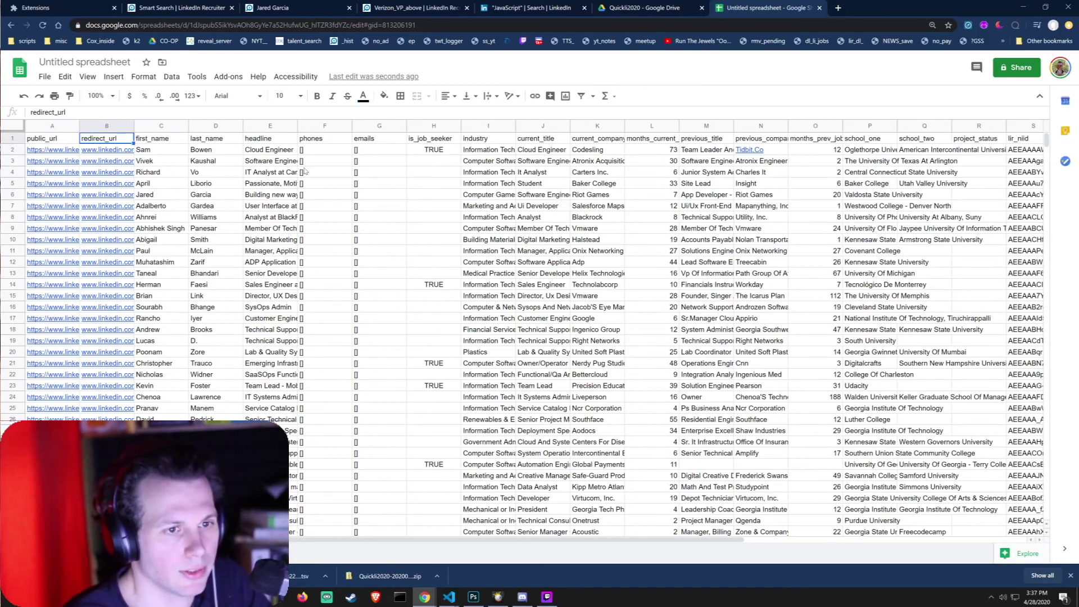
Step: Go through the remaining column headers from first_name to languages, covering contact, job, school and location fields, and return to the first column
{"action": "key", "text": "Right"}
{"action": "key", "text": "Right"}
{"action": "key", "text": "Right"}
{"action": "key", "text": "Right"}
{"action": "key", "text": "Right"}
{"action": "key", "text": "Right"}
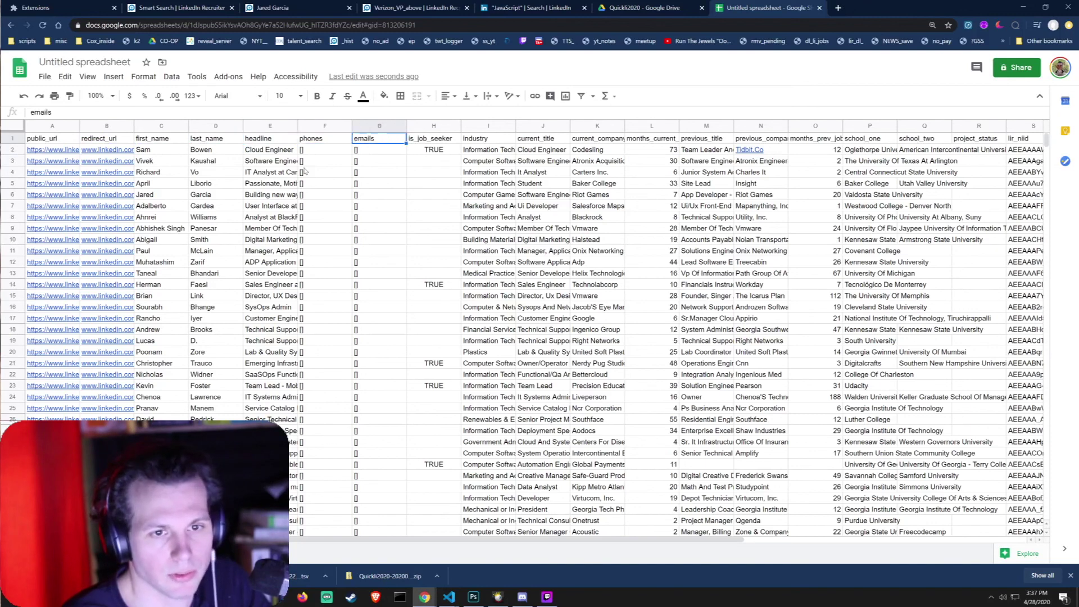
{"action": "key", "text": "Right"}
{"action": "key", "text": "Right"}
{"action": "key", "text": "Right"}
{"action": "key", "text": "Right"}
{"action": "key", "text": "Left"}
{"action": "key", "text": "Left"}
{"action": "key", "text": "Left"}
{"action": "key", "text": "Right"}
{"action": "key", "text": "Right"}
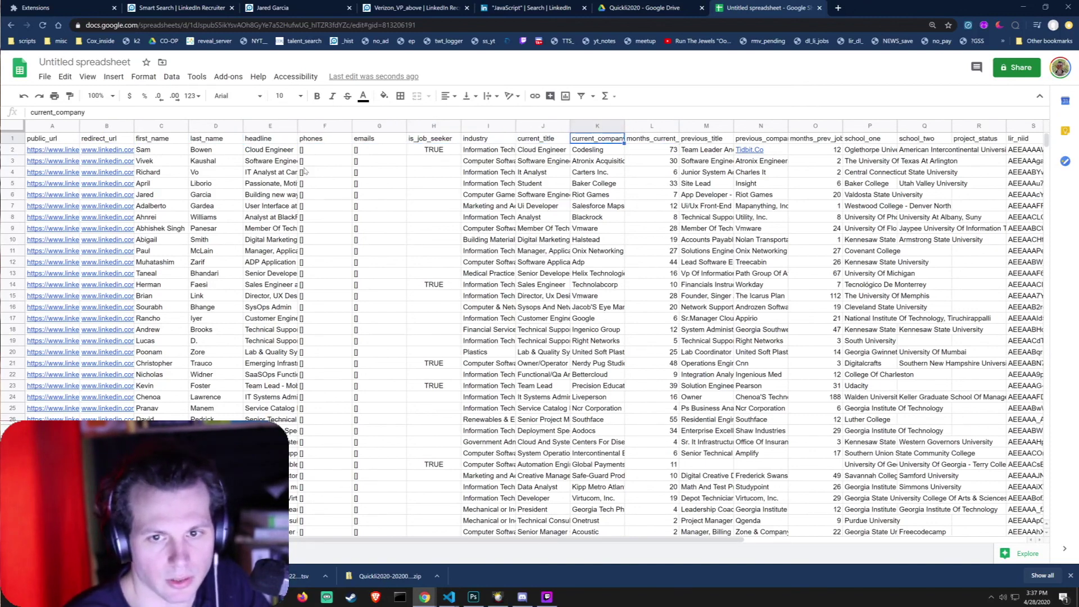
{"action": "key", "text": "Right"}
{"action": "key", "text": "Right"}
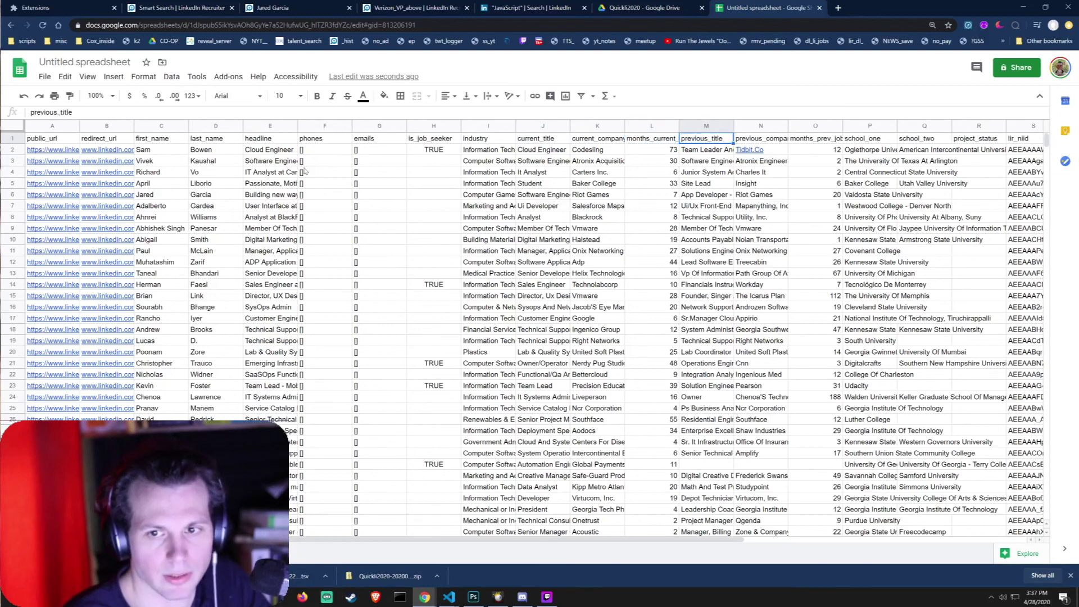
{"action": "key", "text": "Right"}
{"action": "key", "text": "Right"}
{"action": "key", "text": "Right"}
{"action": "key", "text": "Right"}
{"action": "key", "text": "Right"}
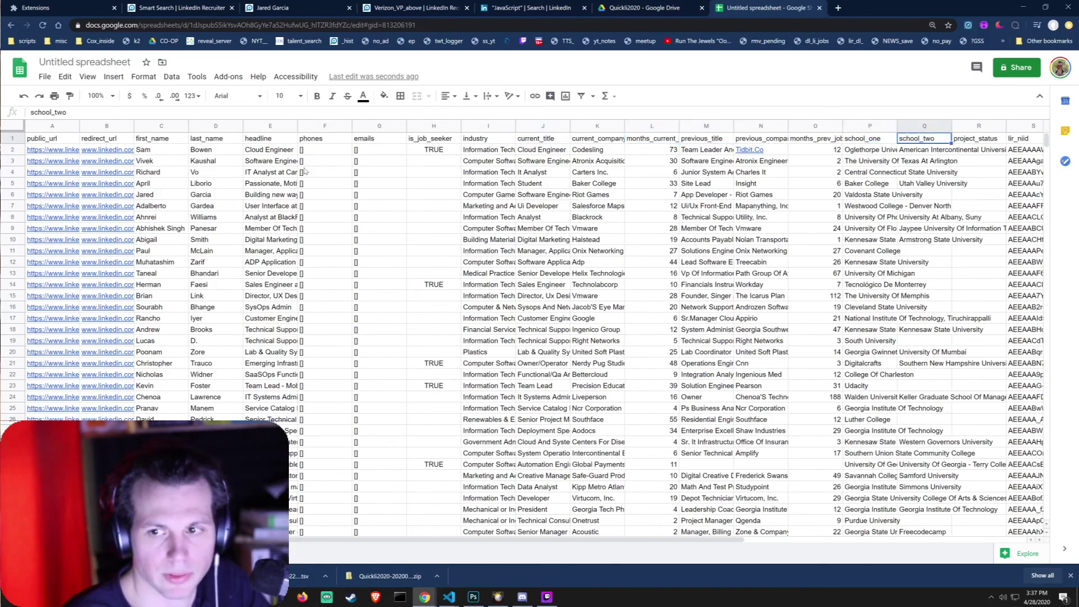
{"action": "key", "text": "Right"}
{"action": "key", "text": "Right"}
{"action": "key", "text": "Right"}
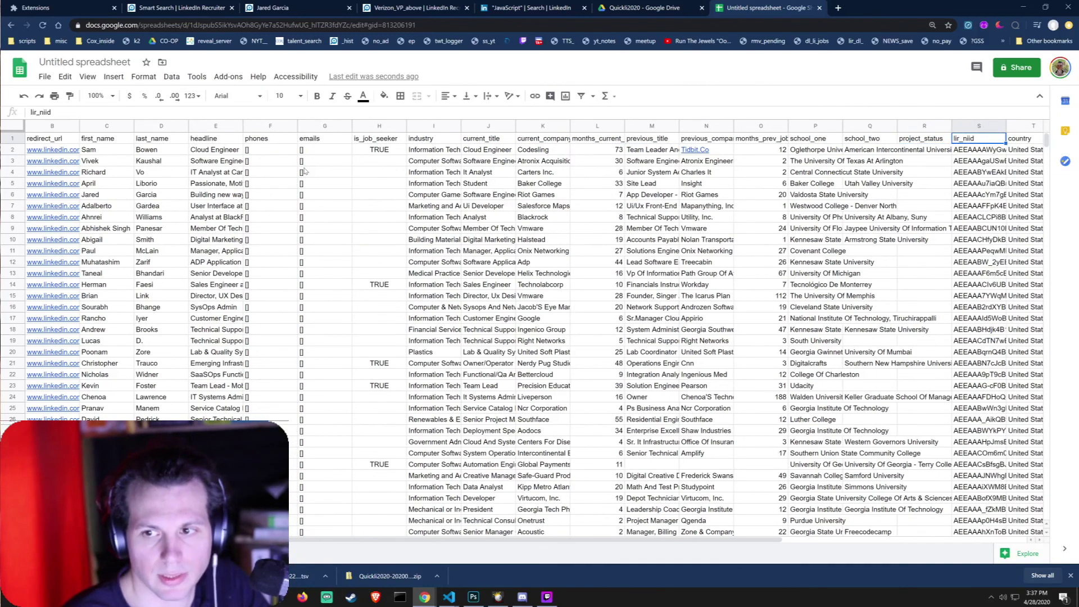
{"action": "key", "text": "Right"}
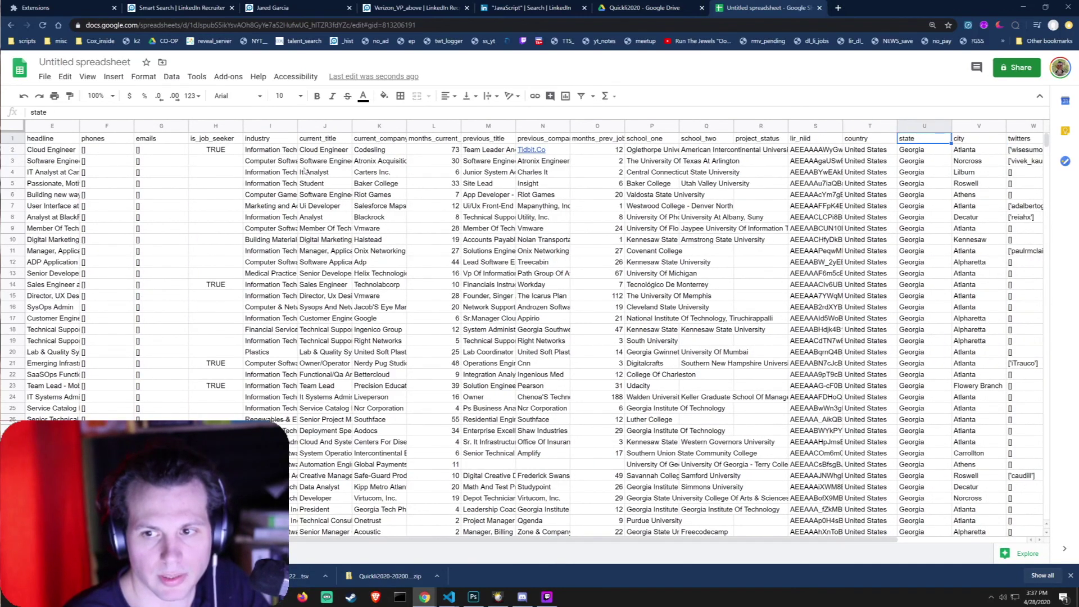
{"action": "key", "text": "Right"}
{"action": "key", "text": "Right"}
{"action": "key", "text": "Right"}
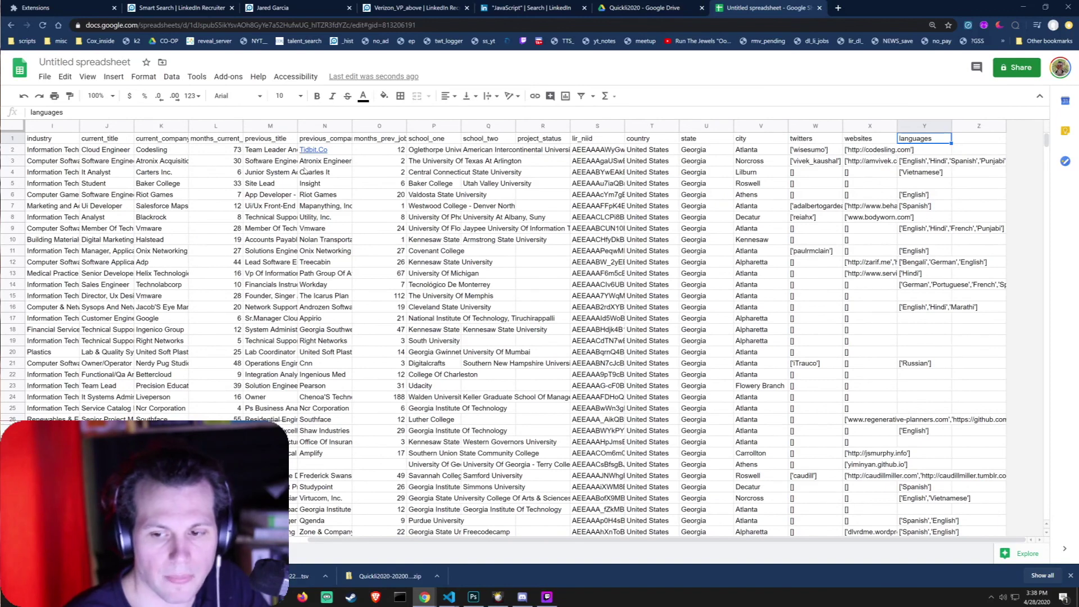
{"action": "key", "text": "Home"}
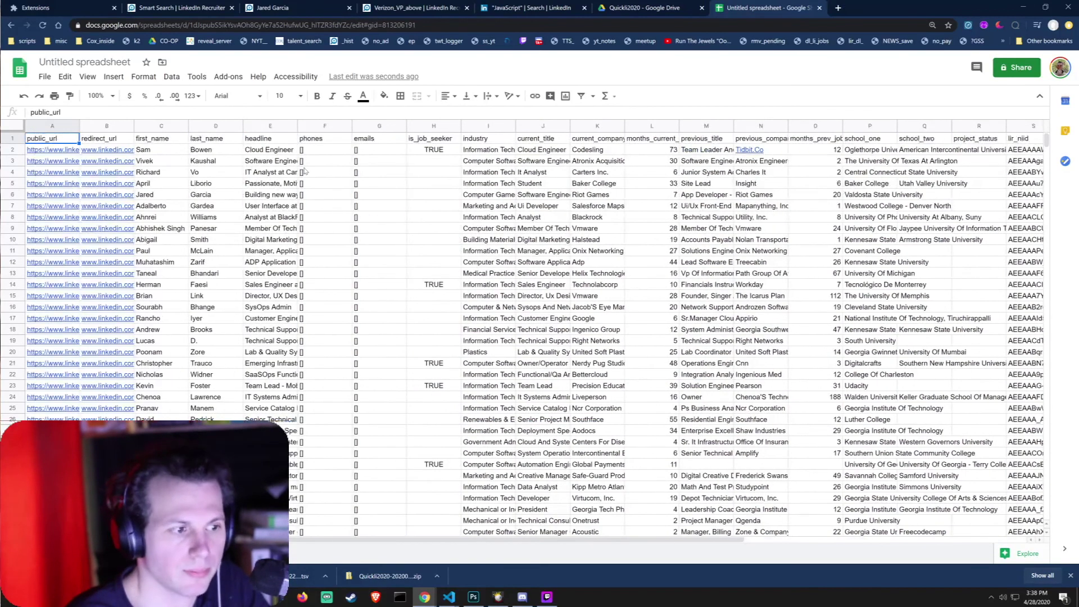